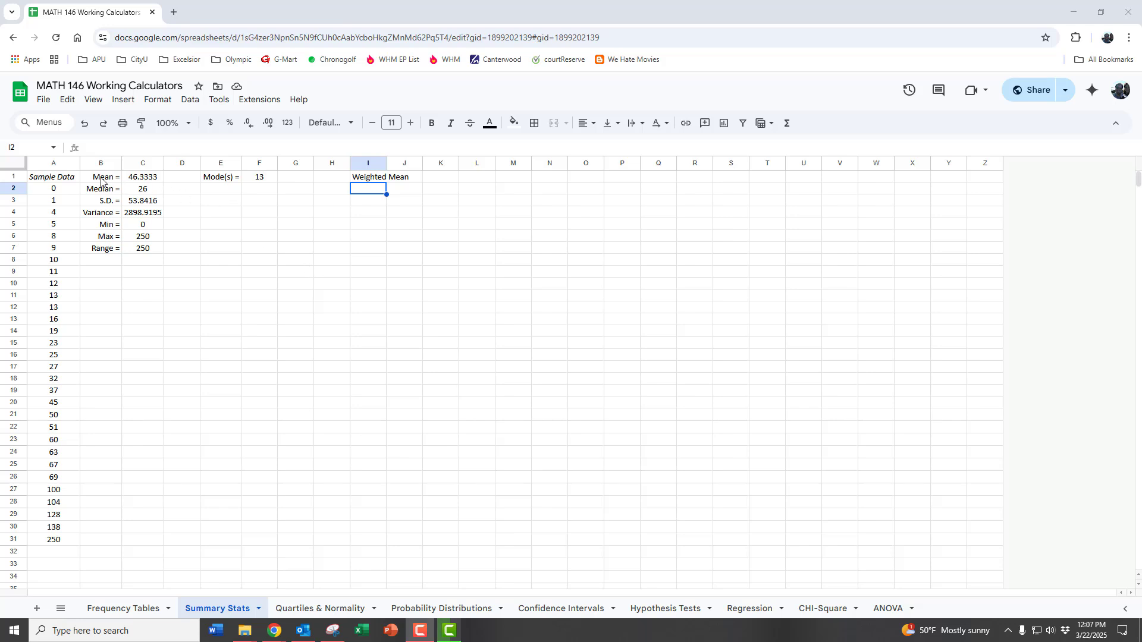
Begin an AVERAGE formula in cell C1 for the mean
left_click(135, 182)
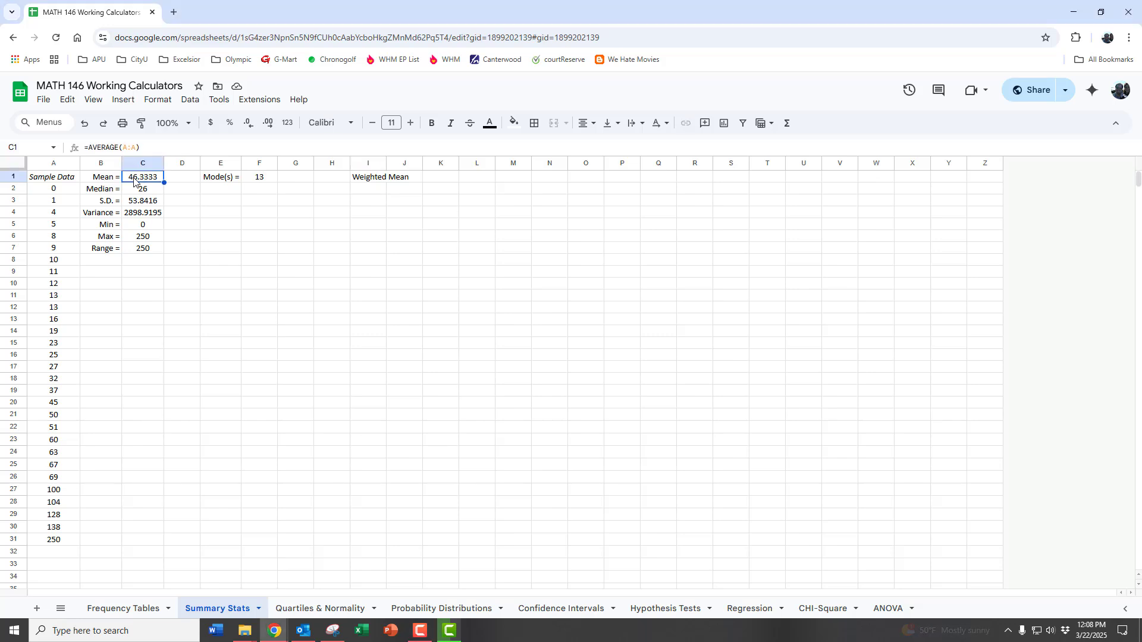
type("=")
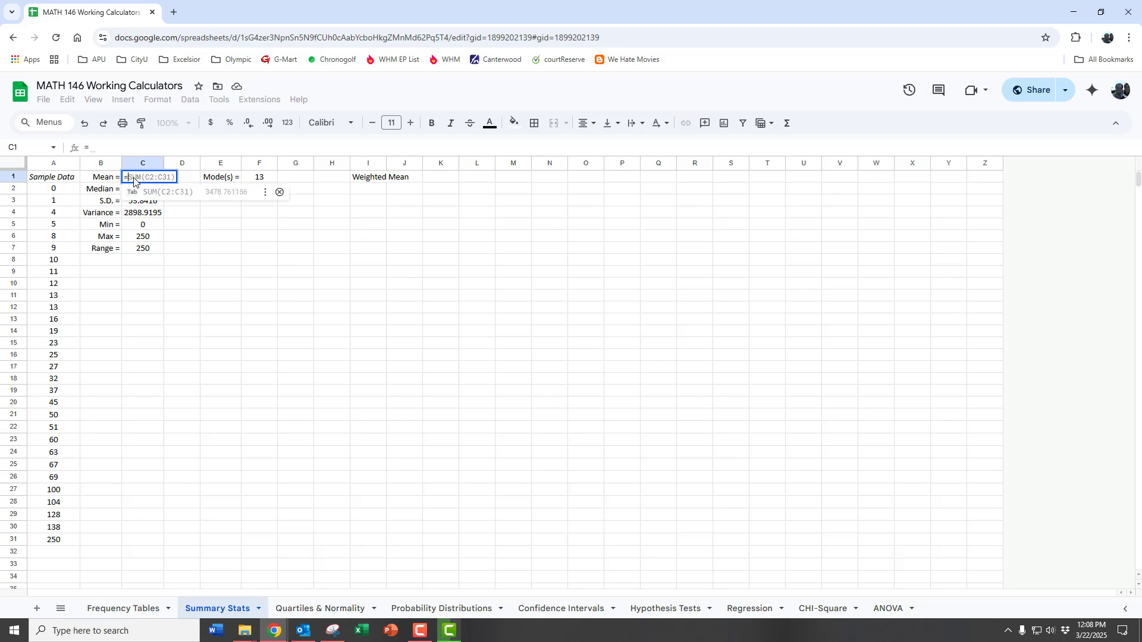
type("av")
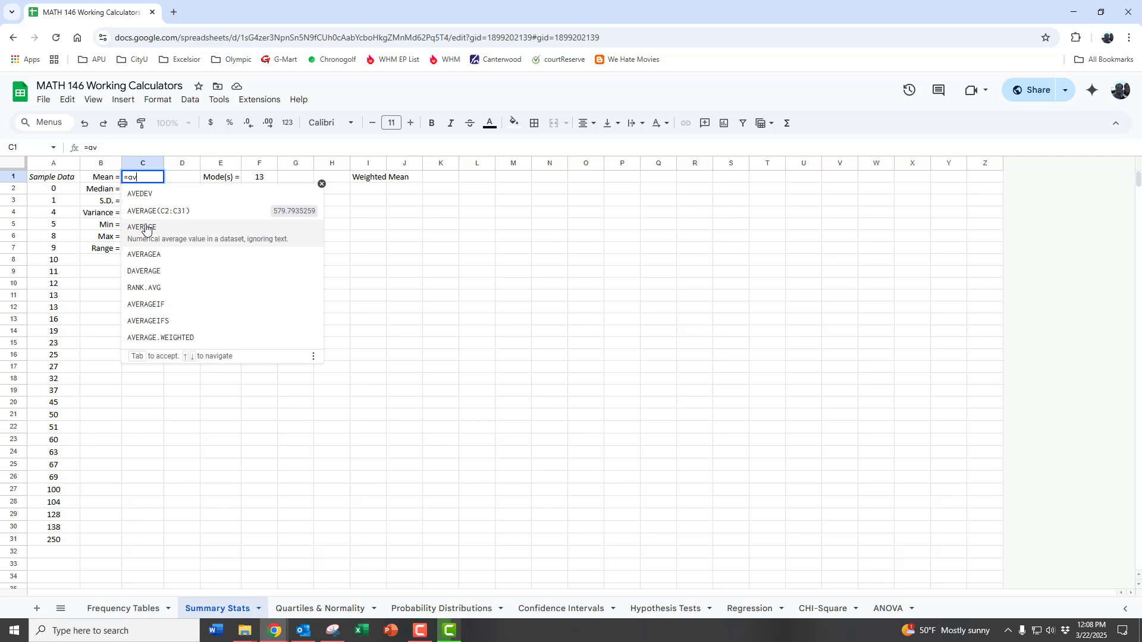
left_click(146, 229)
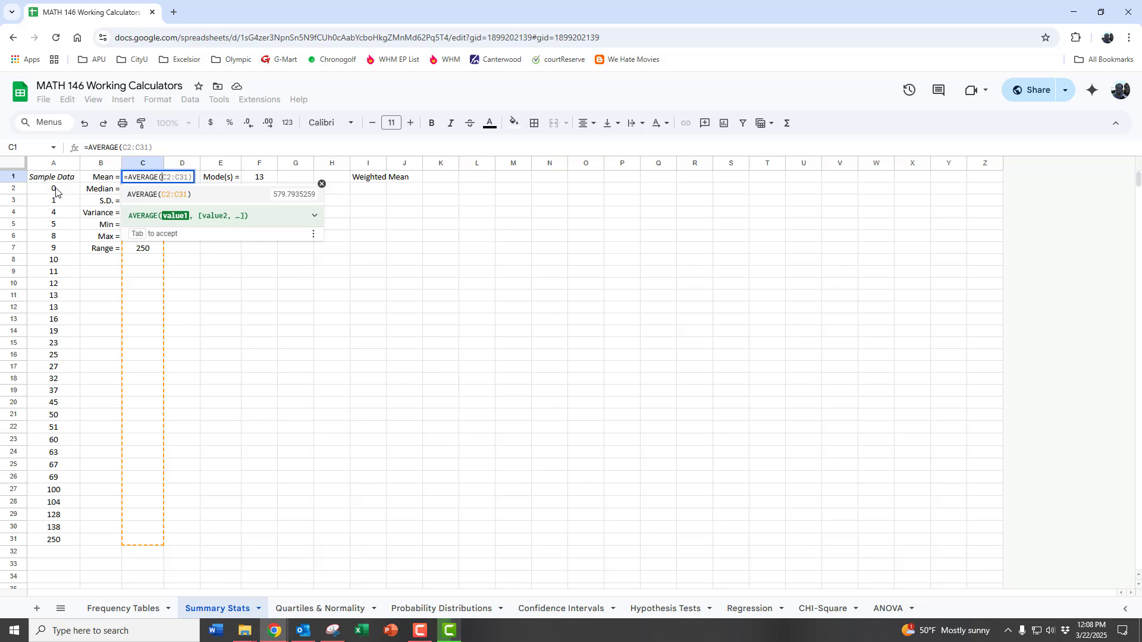
left_click_drag(56, 190, 62, 543)
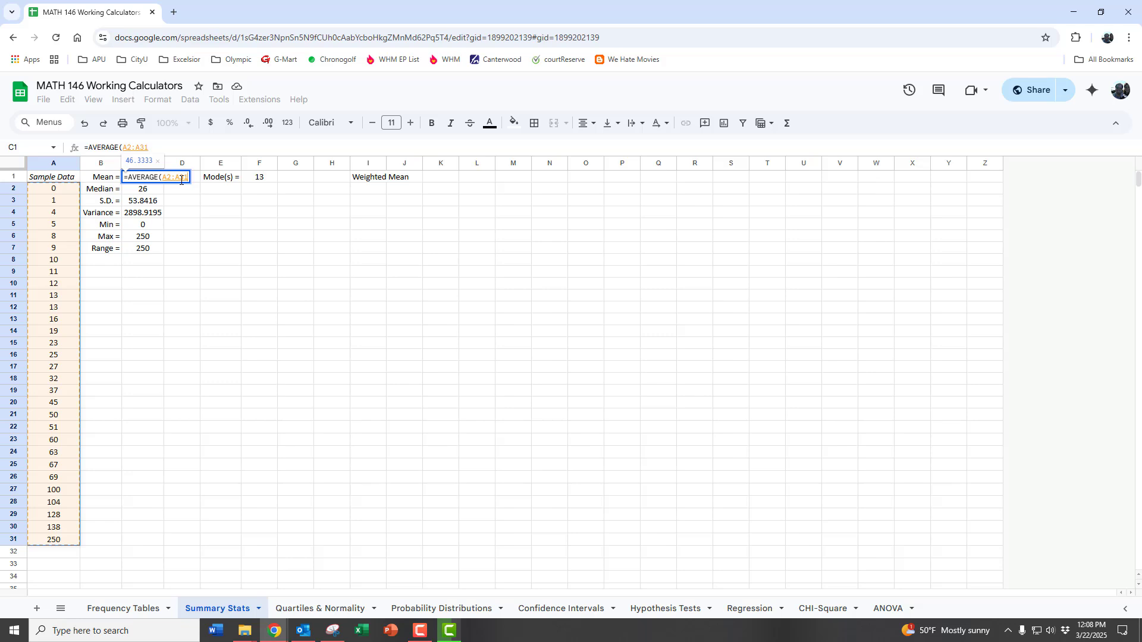
key("BackSpace")
key("BackSpace")
key("BackSpace")
key("BackSpace")
key("BackSpace")
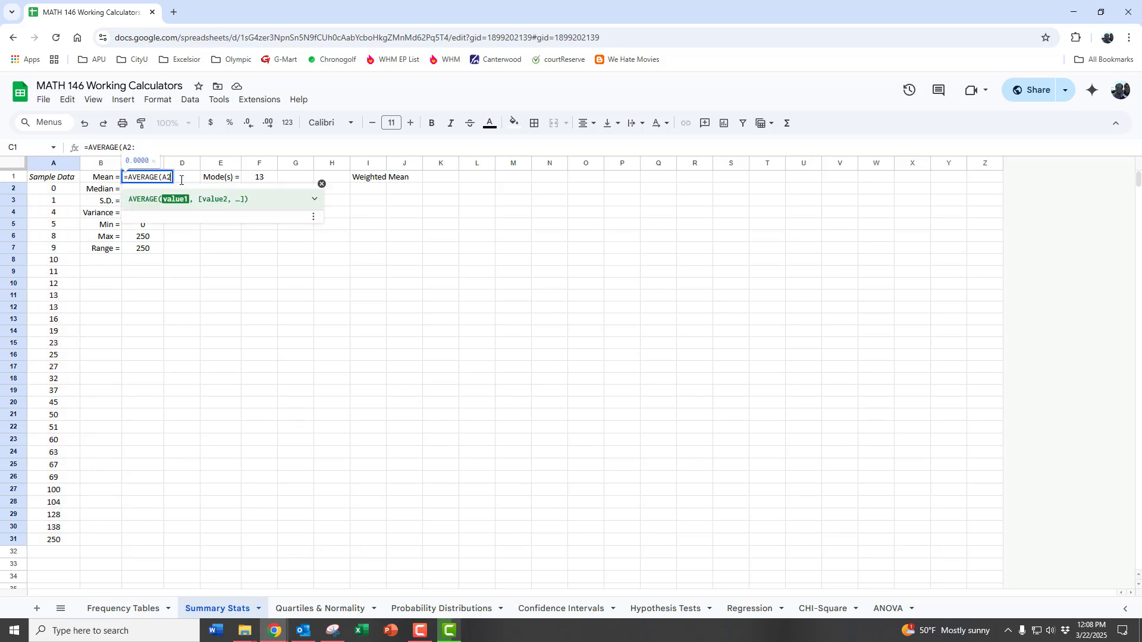
key("BackSpace")
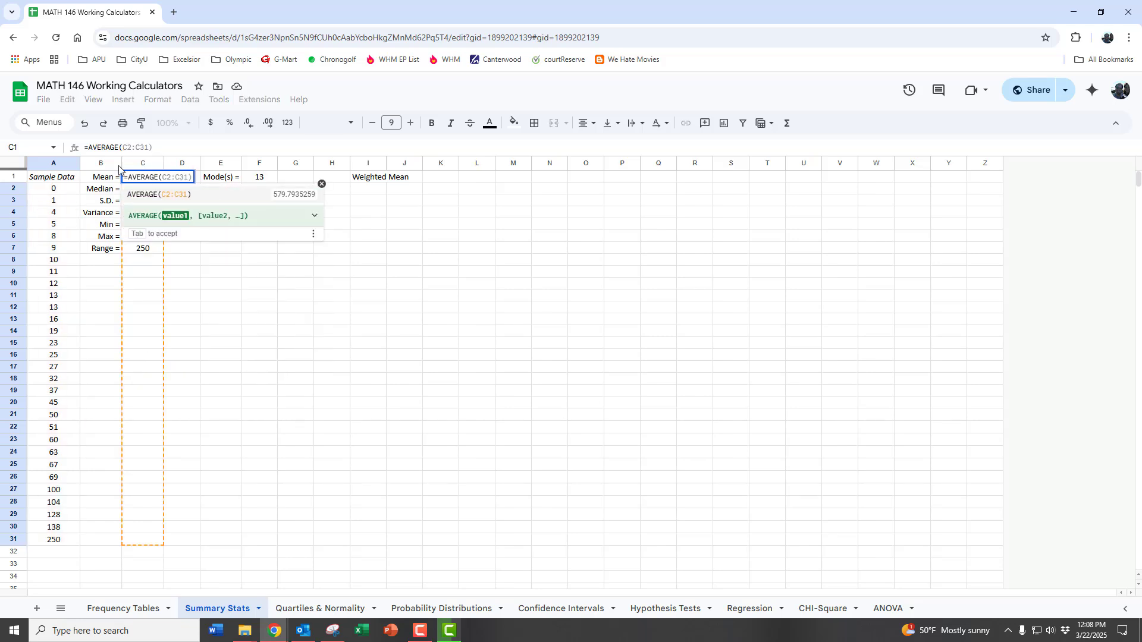
Complete the mean formula in C1 with the whole of column A as its range
left_click(44, 166)
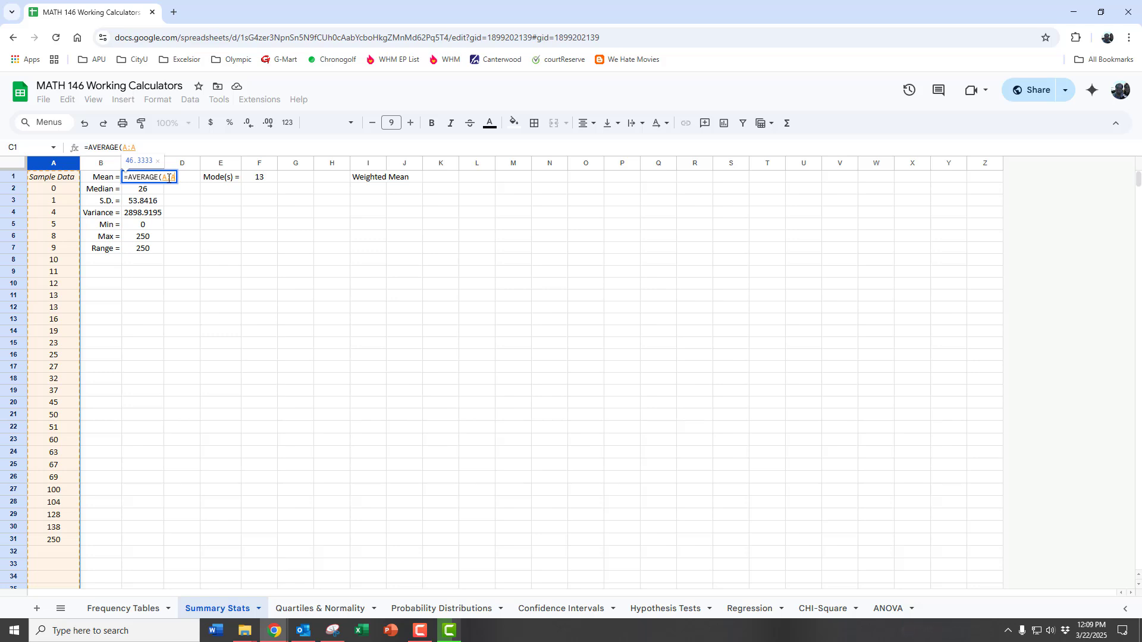
key("Return")
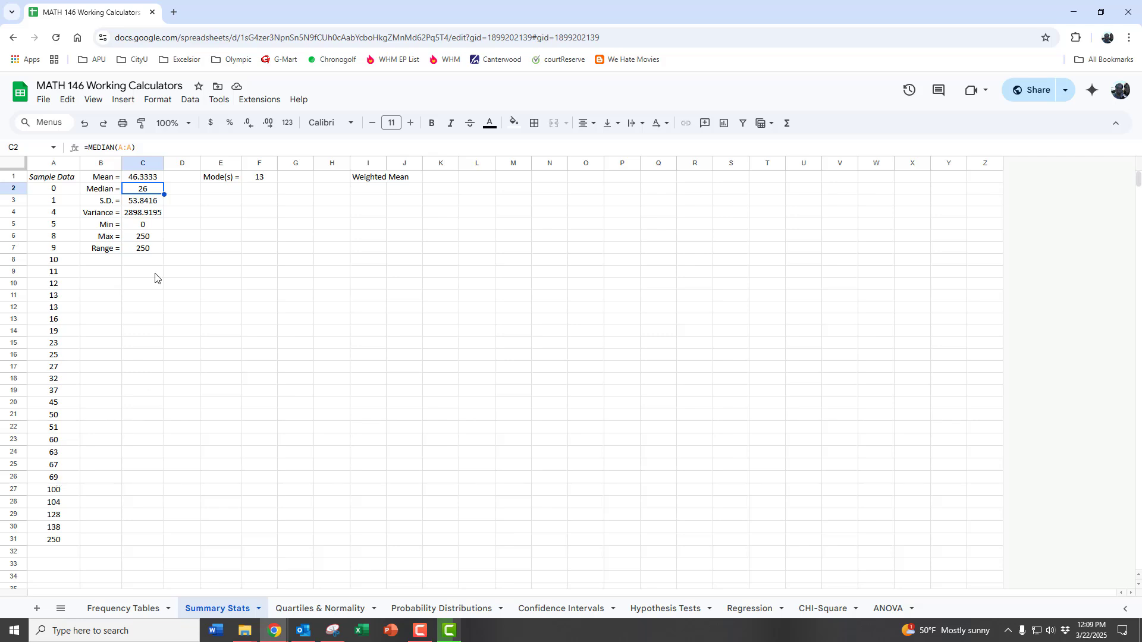
Enter a sample standard deviation formula, STDEV.S, over the whole of column A in cell C3
left_click(142, 202)
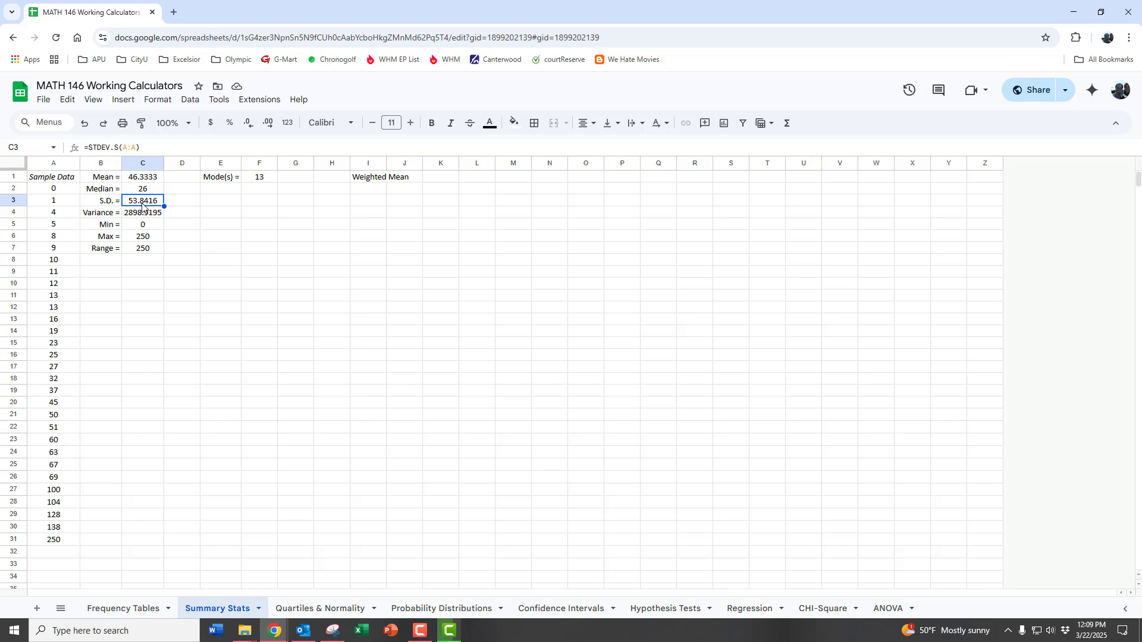
type("=st")
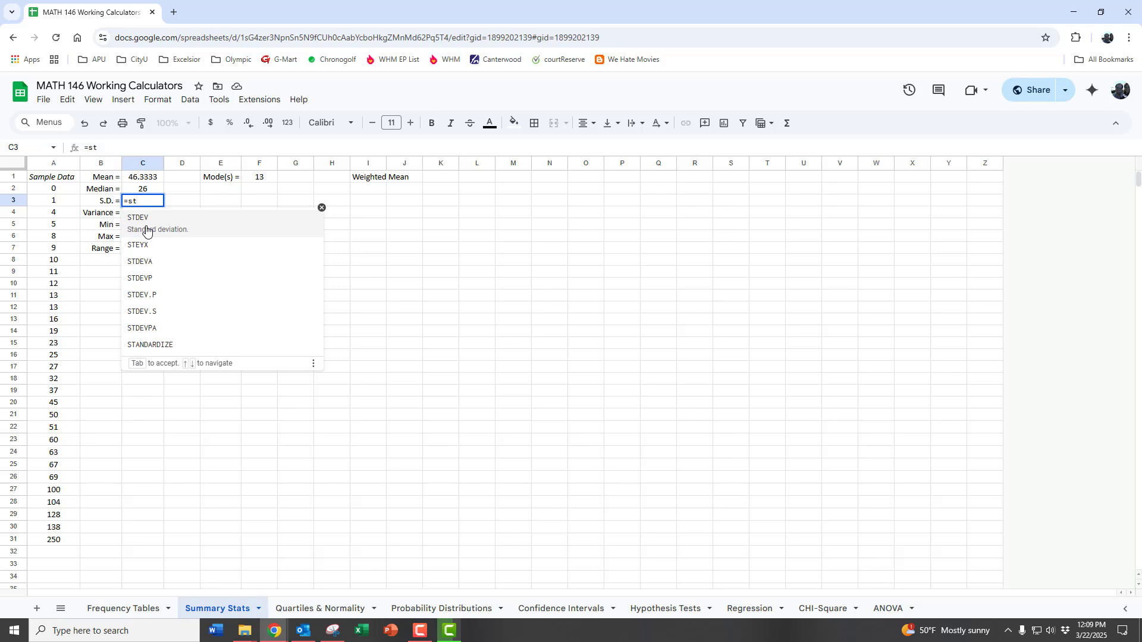
left_click(148, 315)
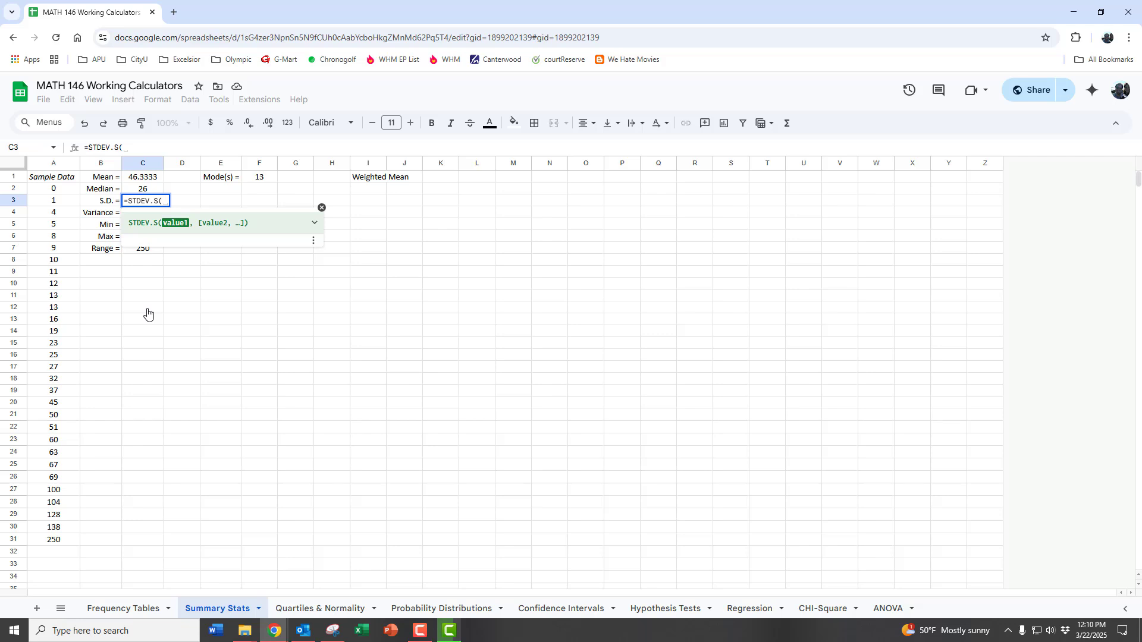
left_click(48, 167)
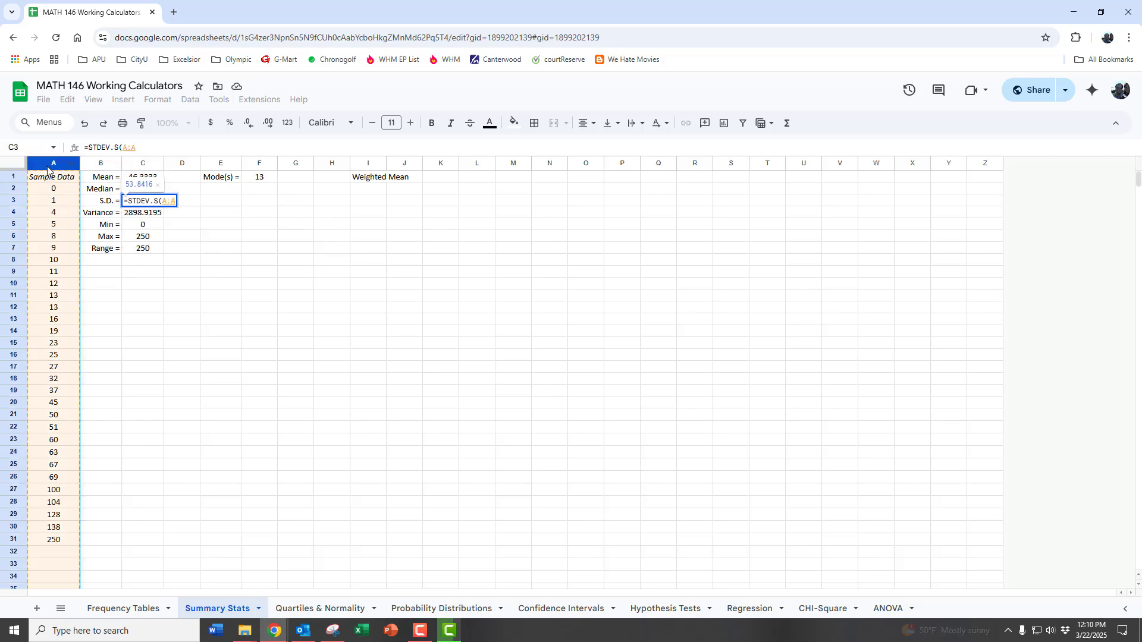
key("Return")
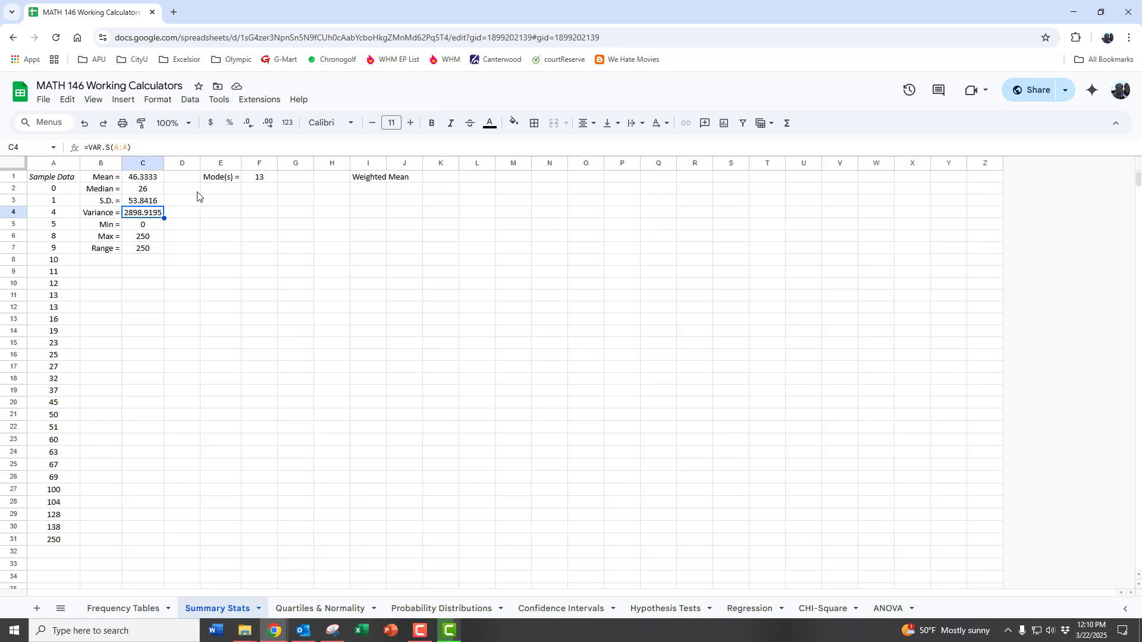
Check the Min and Max formulas in C5 and C6, and enter the range formula =C6-C5 in C7
left_click(156, 228)
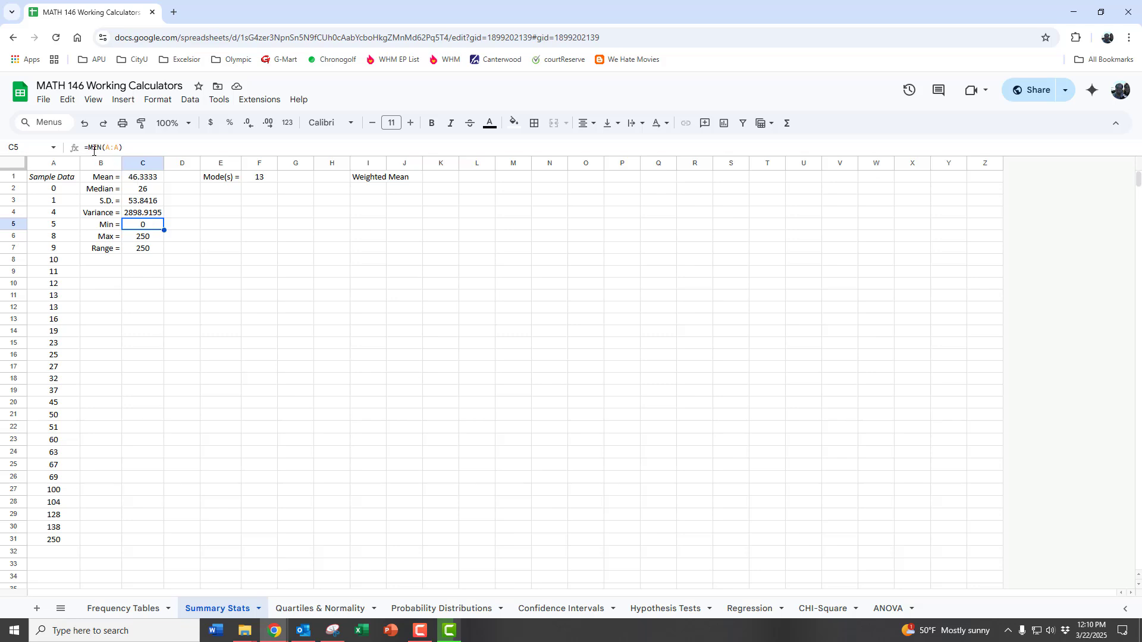
left_click(145, 239)
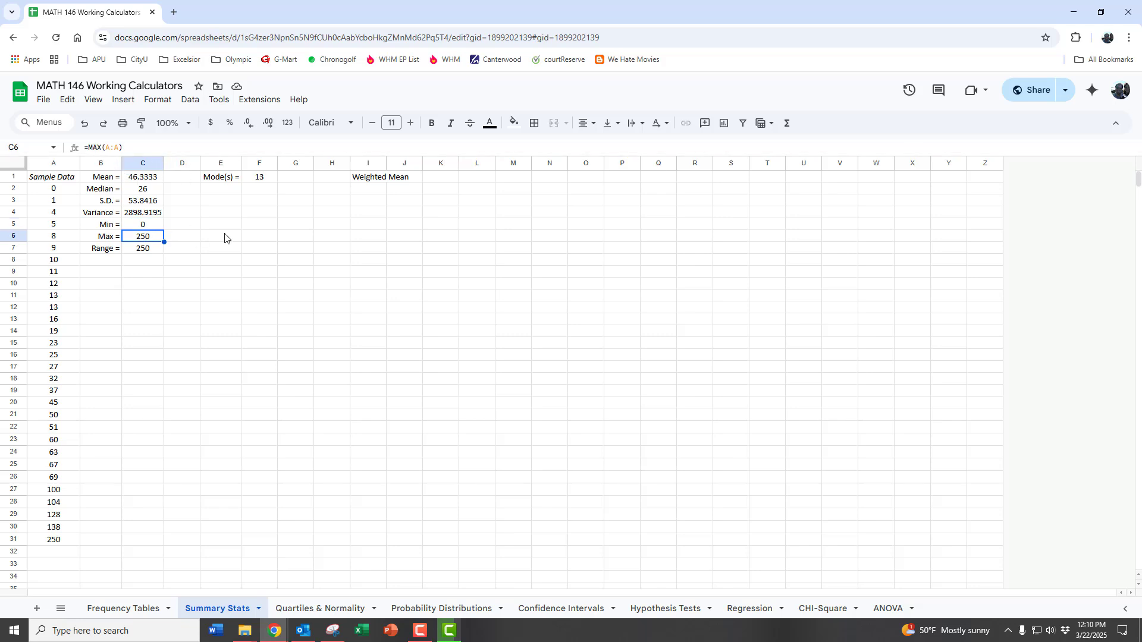
left_click(148, 253)
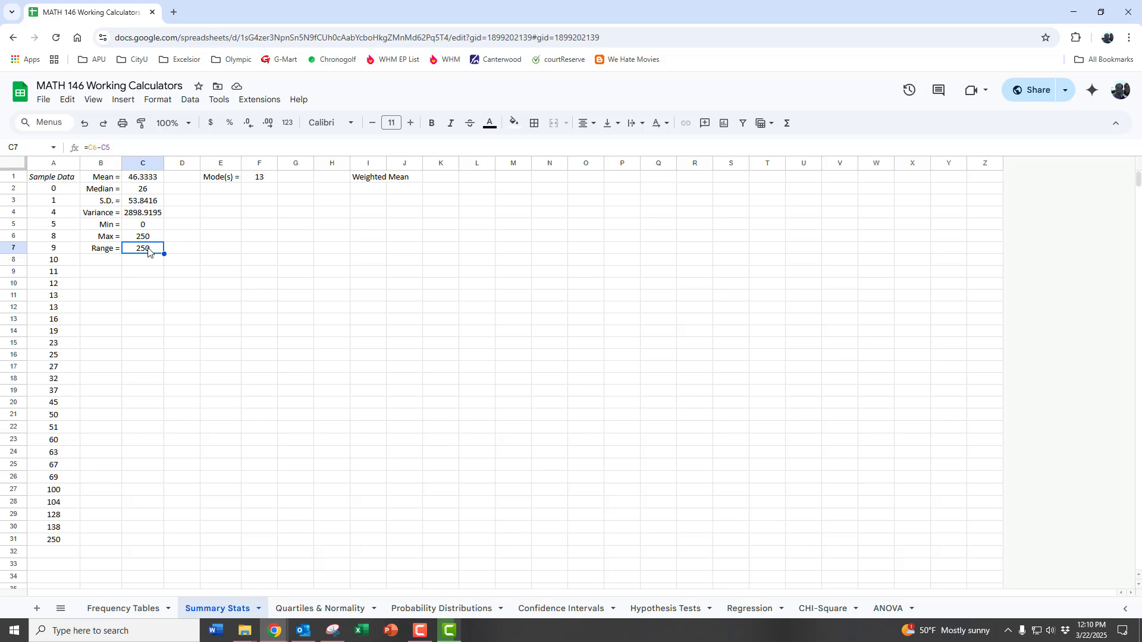
type("=")
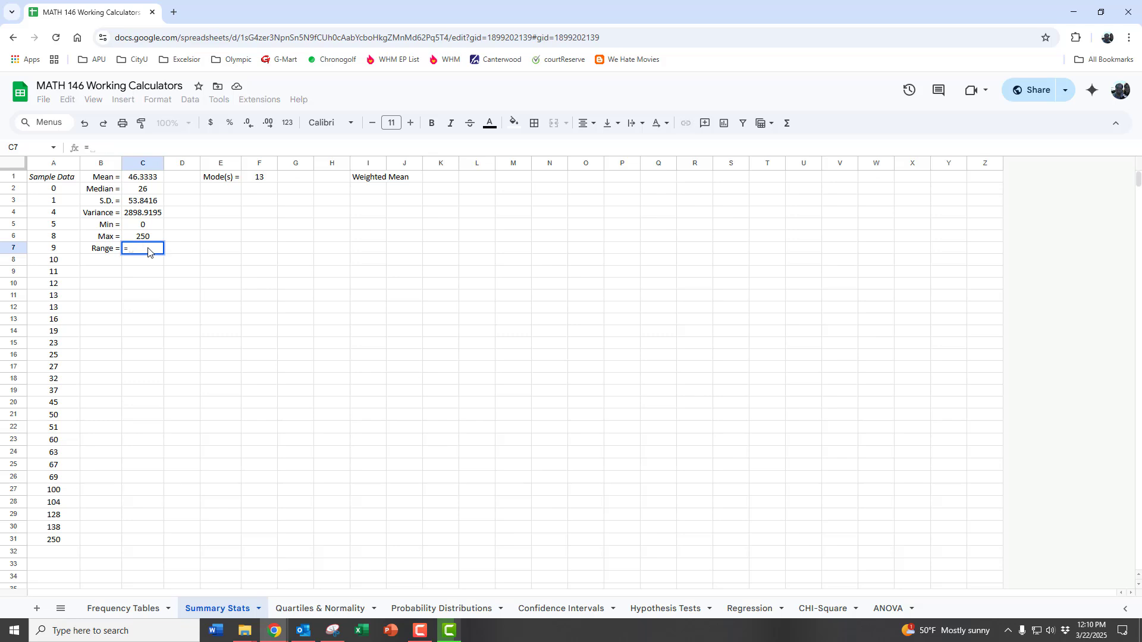
left_click(146, 238)
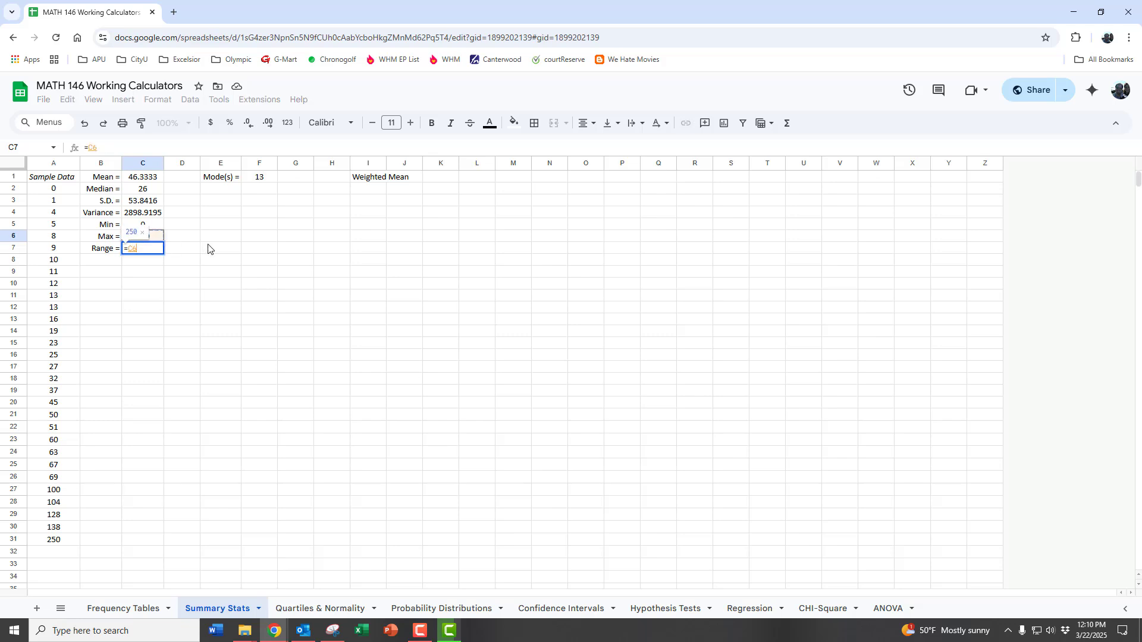
type("-")
left_click(150, 229)
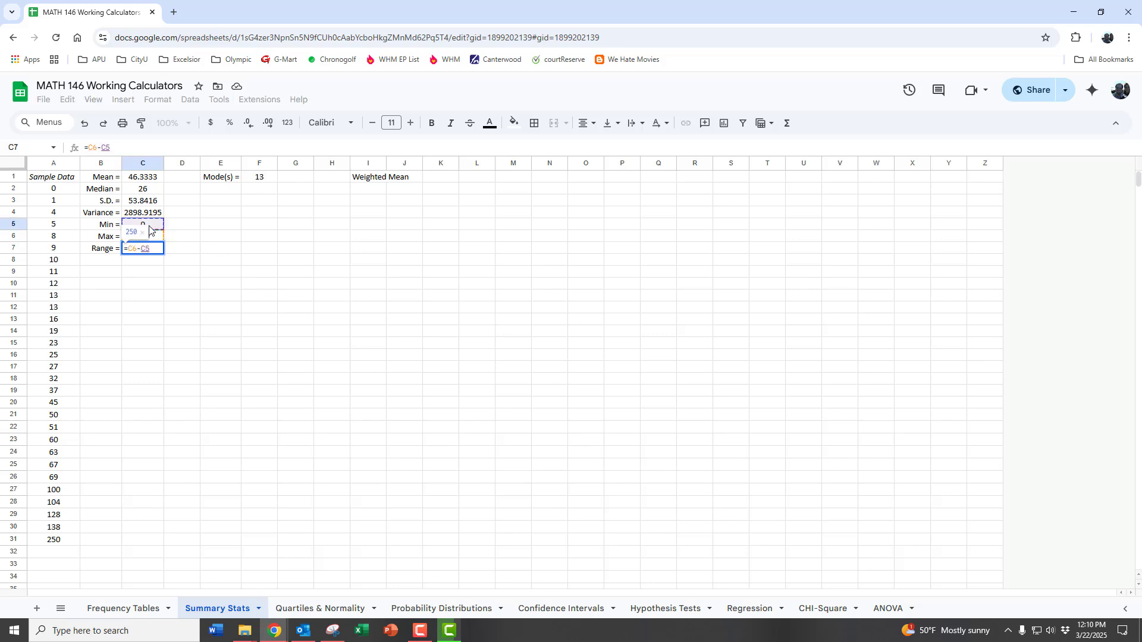
key("Return")
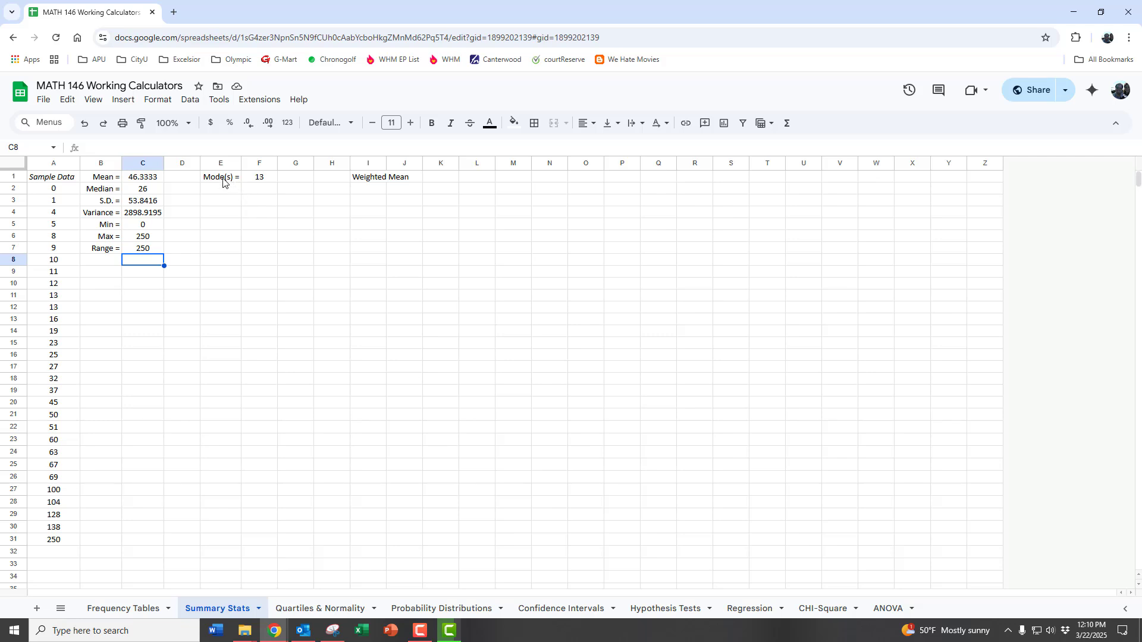
Enter a MODE.MULT formula over the whole of column A in cell F1 for the modes
left_click(261, 181)
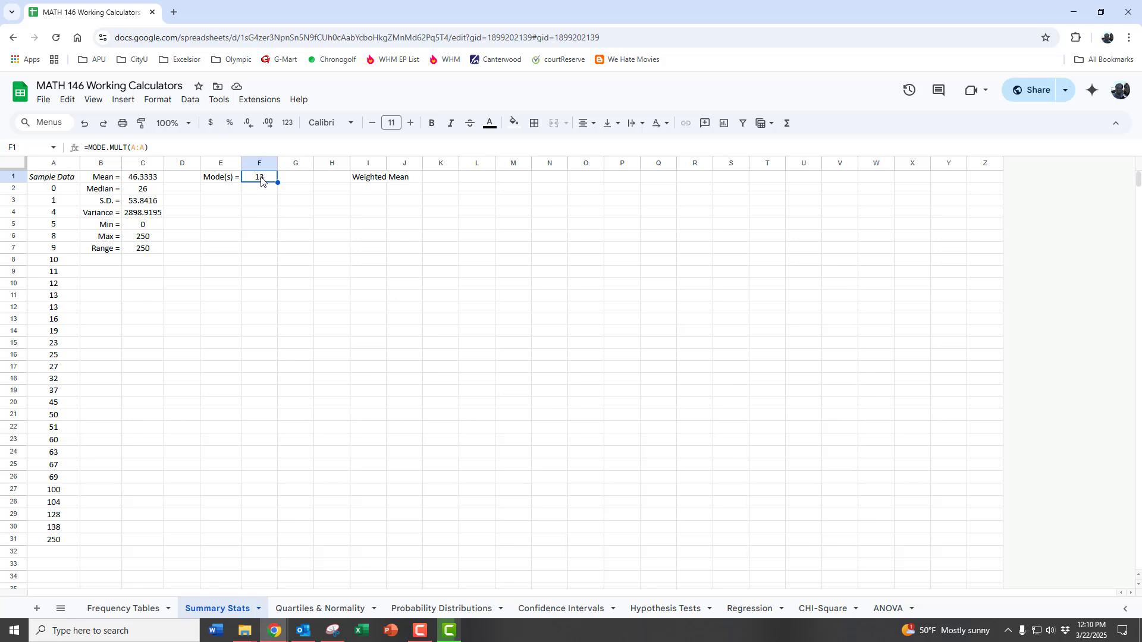
type("=mo")
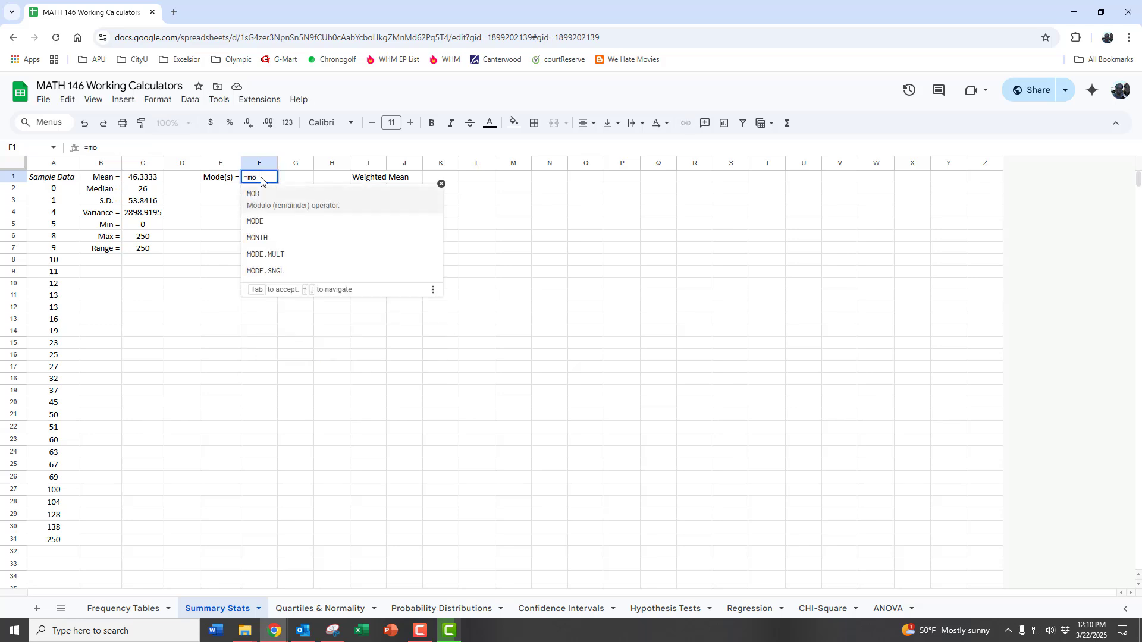
type("d")
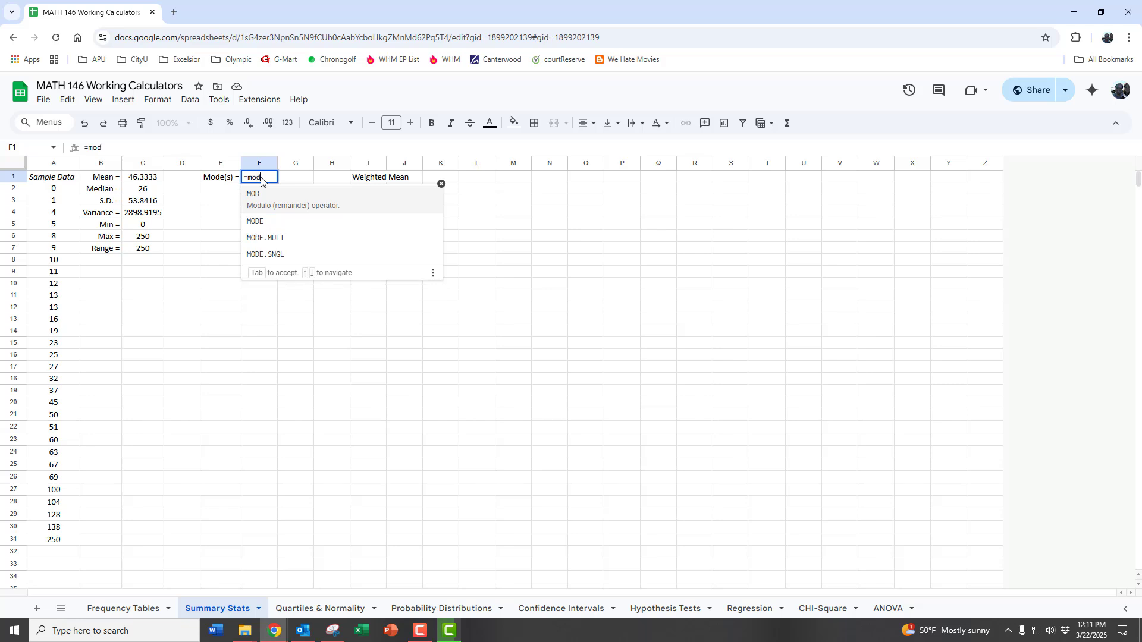
left_click(271, 232)
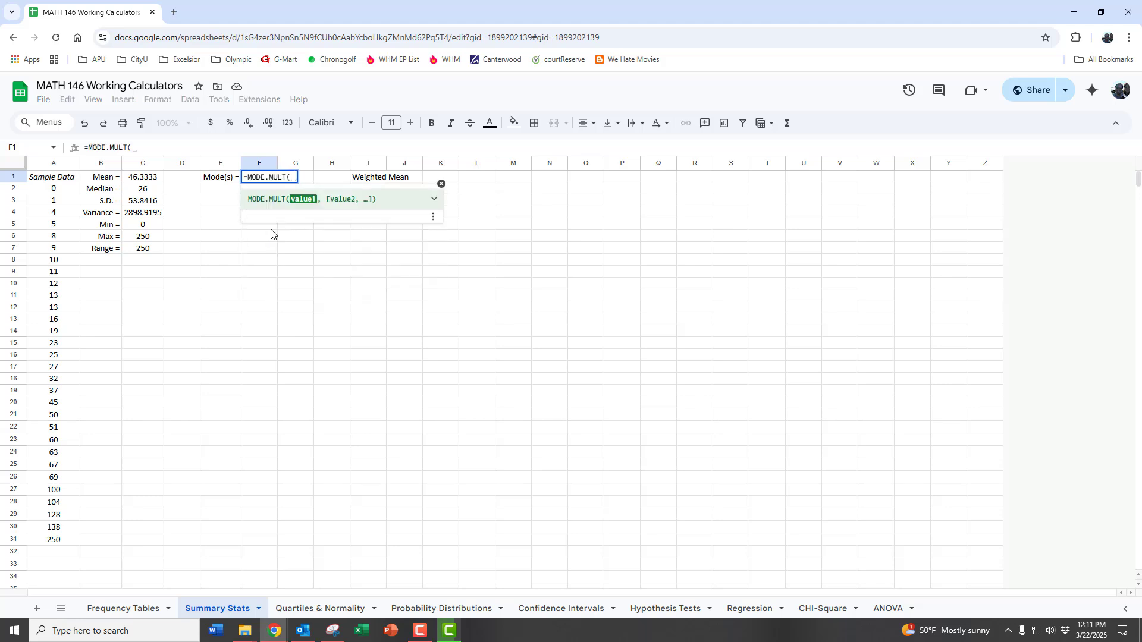
left_click(48, 169)
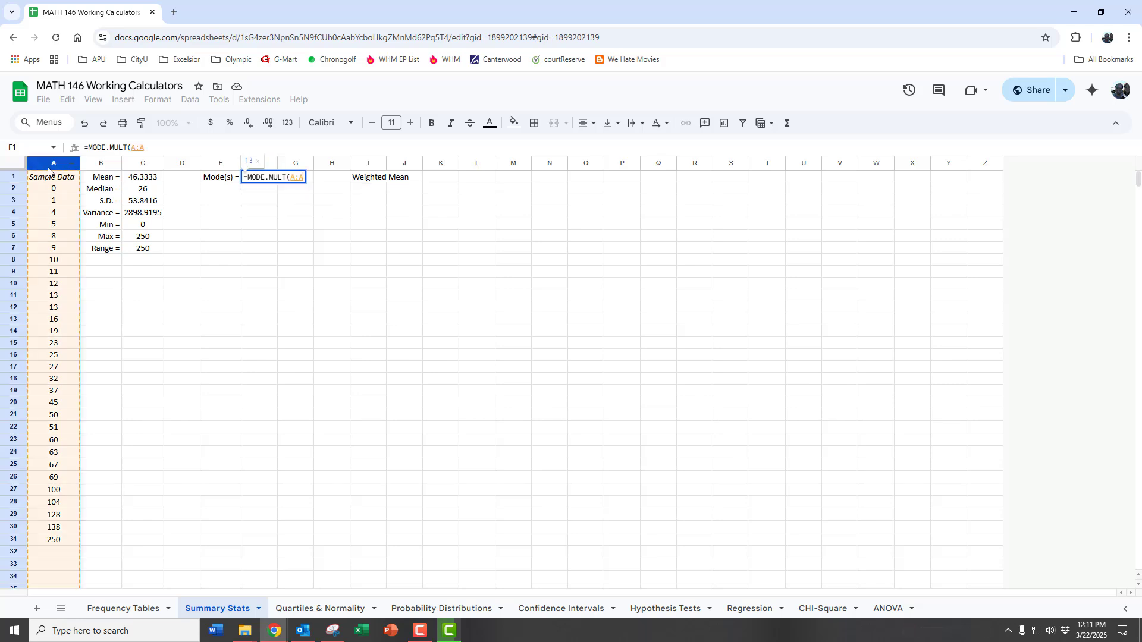
key("Return")
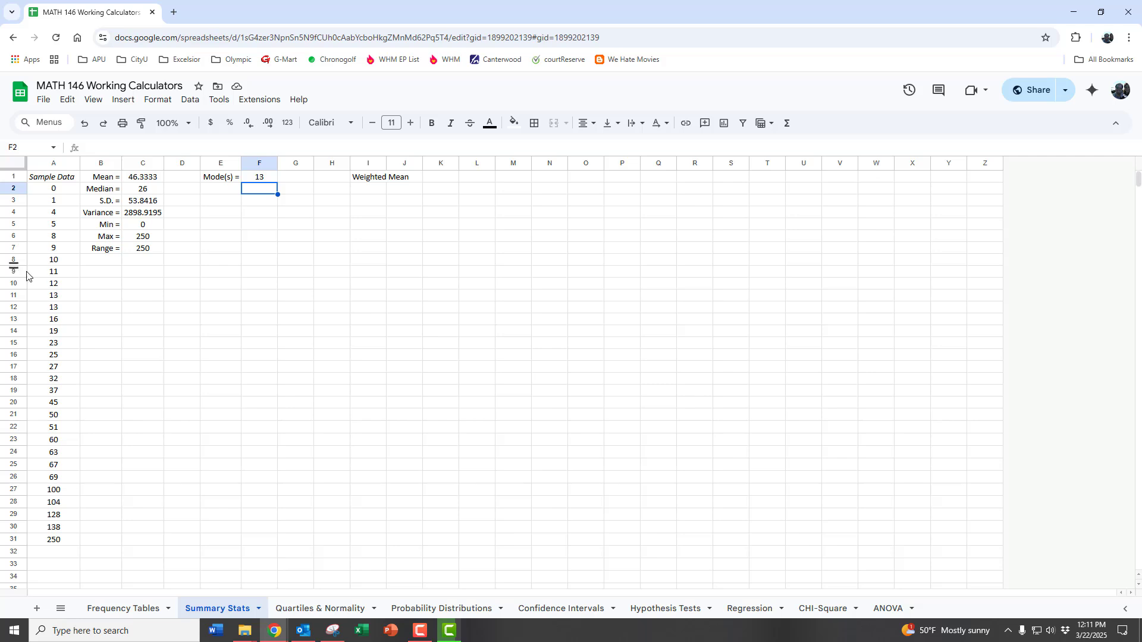
Change the sample data in A14 to 16 and in A15 to 5 to create additional modes
left_click(56, 336)
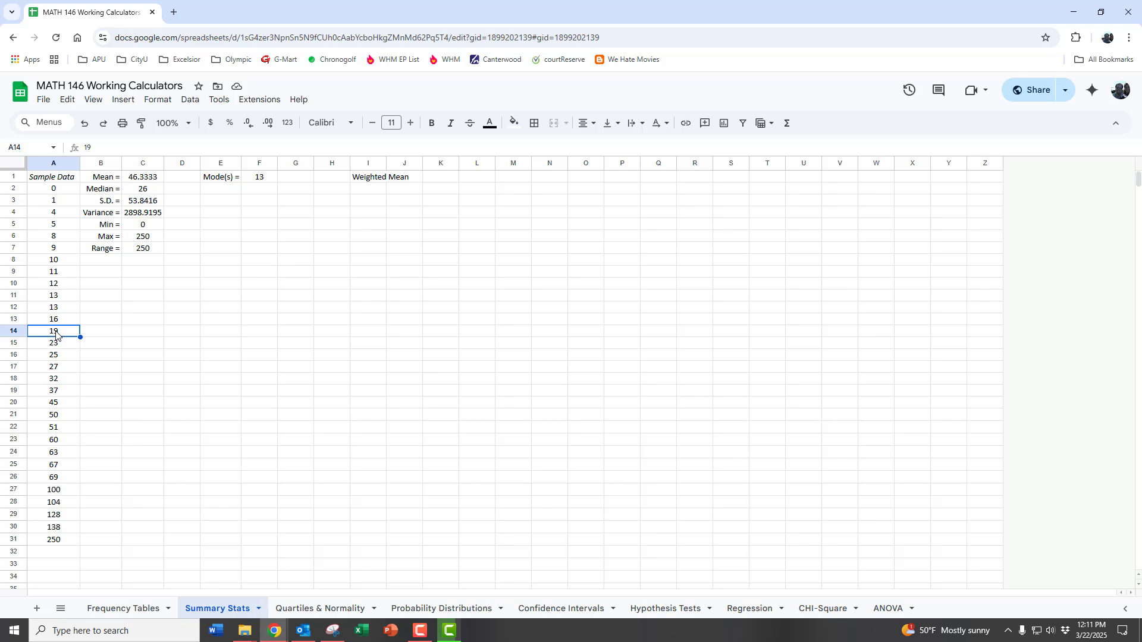
type("16")
key("Return")
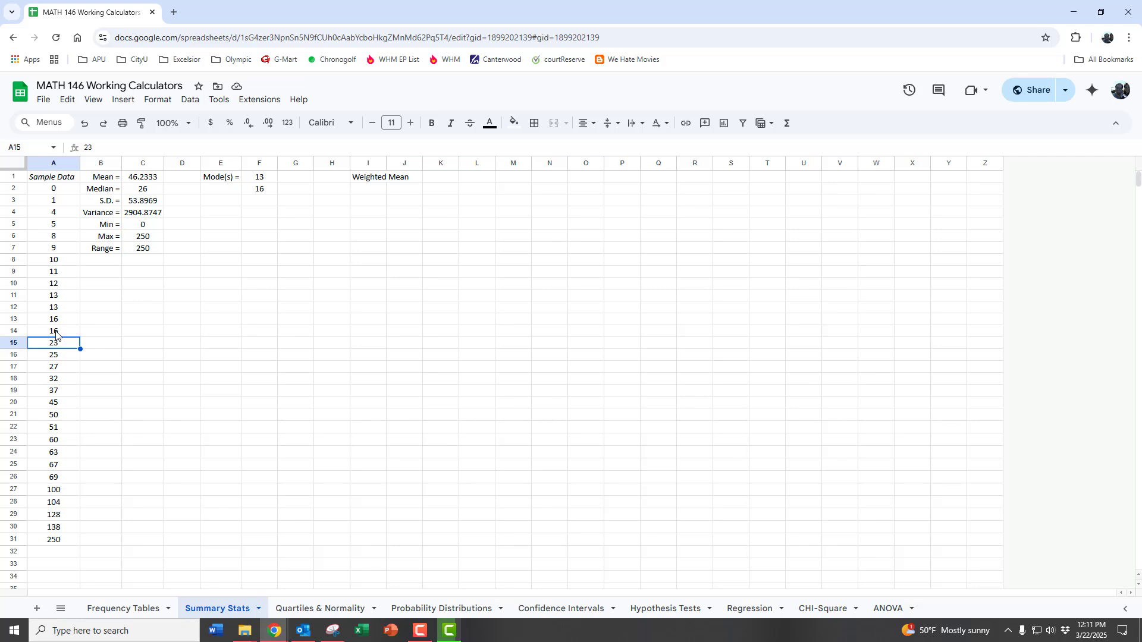
type("5")
key("Return")
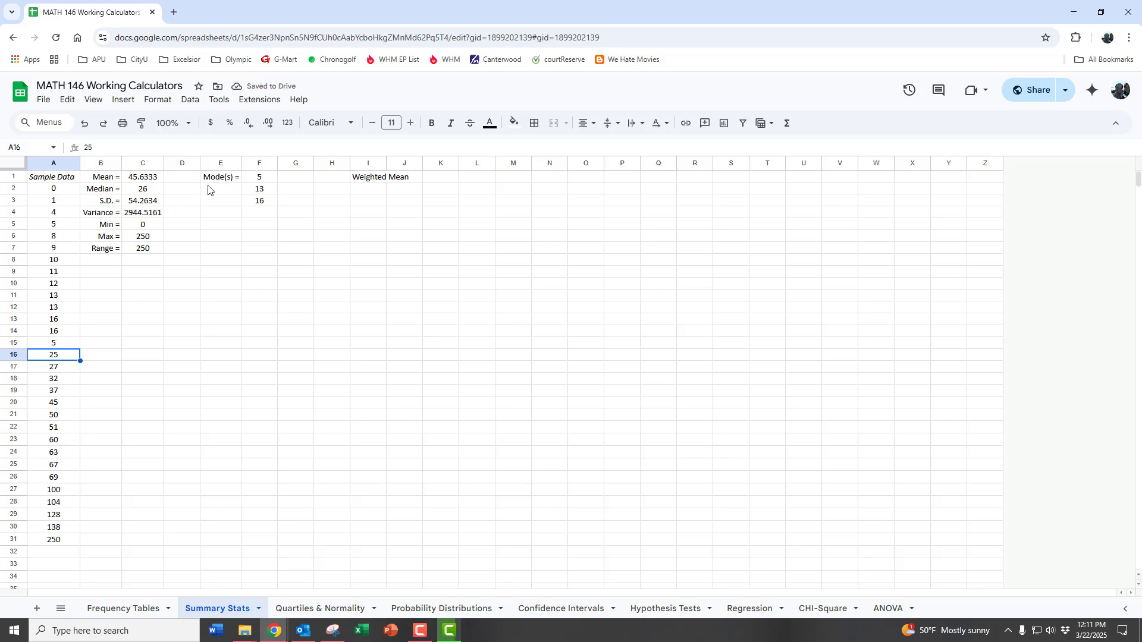
Check the mode formula in F1 and the median formula in C2, and clear all contents of column A
left_click(261, 179)
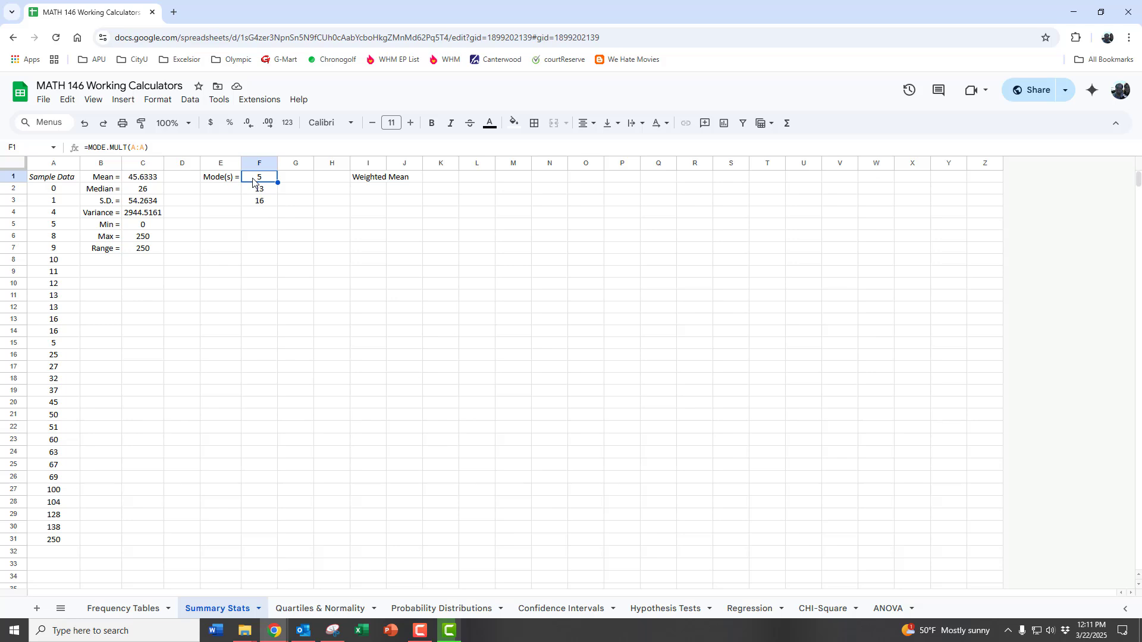
left_click(143, 194)
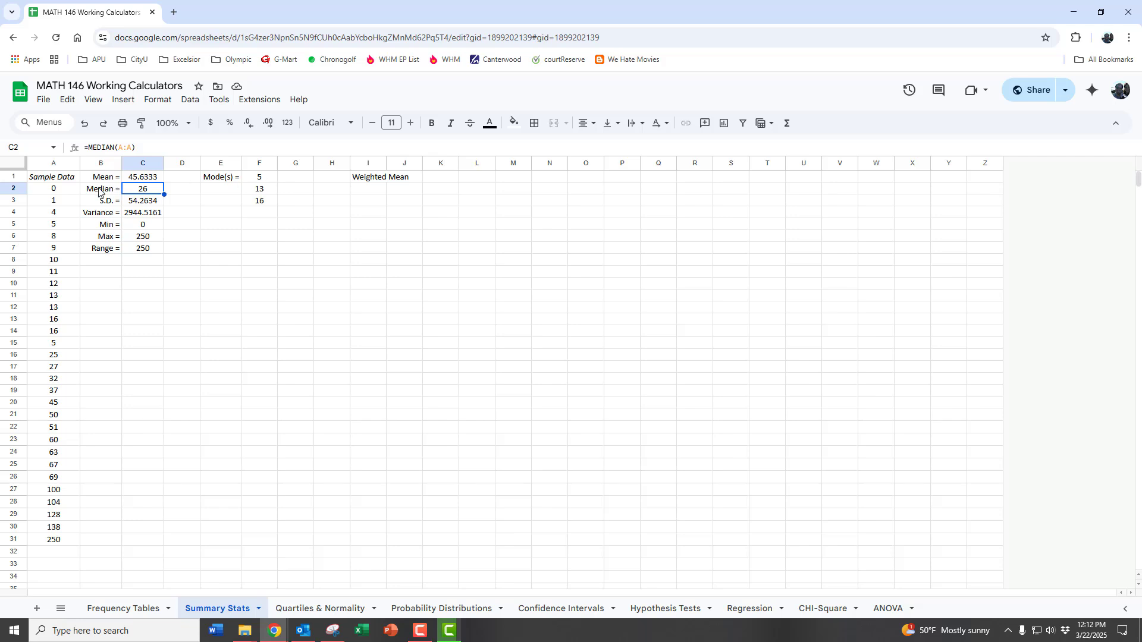
left_click(47, 169)
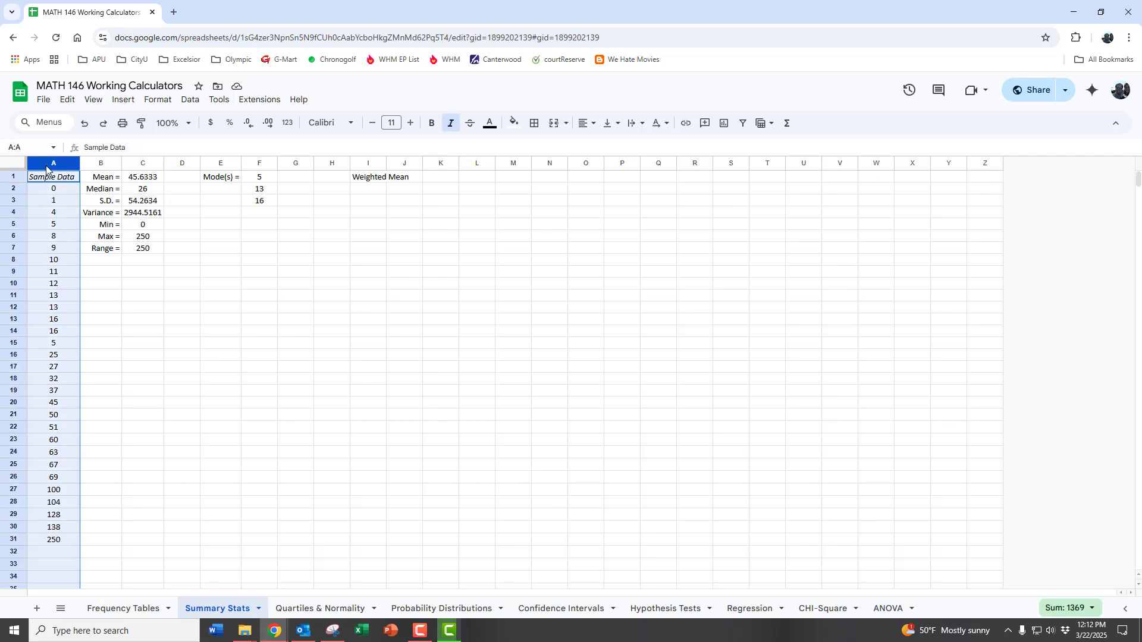
key("Delete")
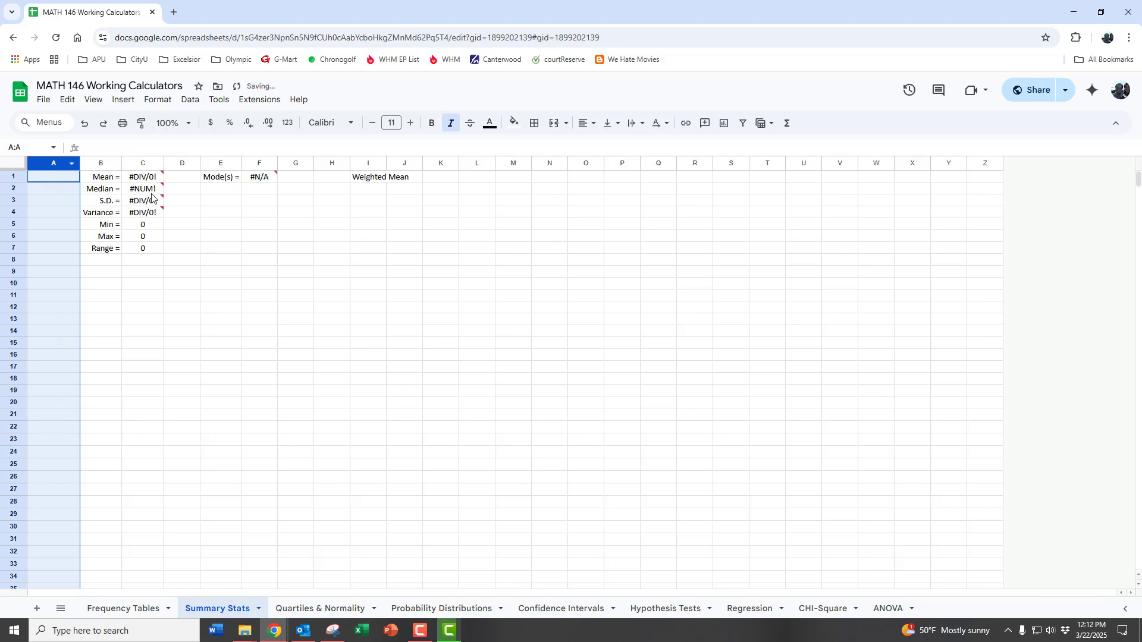
Bring the WAMAP test question window with the salary table into view over the spreadsheet
mouse_move(157, 209)
left_click_drag(1141, 56, 723, 59)
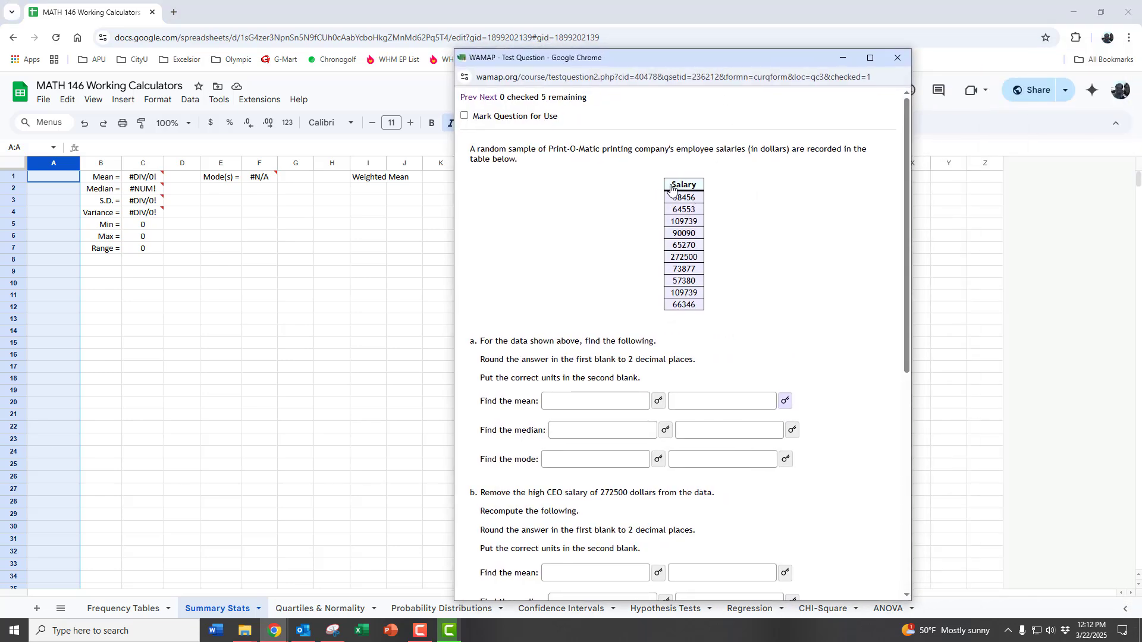
Copy the Salary table from the WAMAP question into column A starting at A1, and fit column C's width to its contents
left_click_drag(672, 189, 697, 310)
key("ctrl+c")
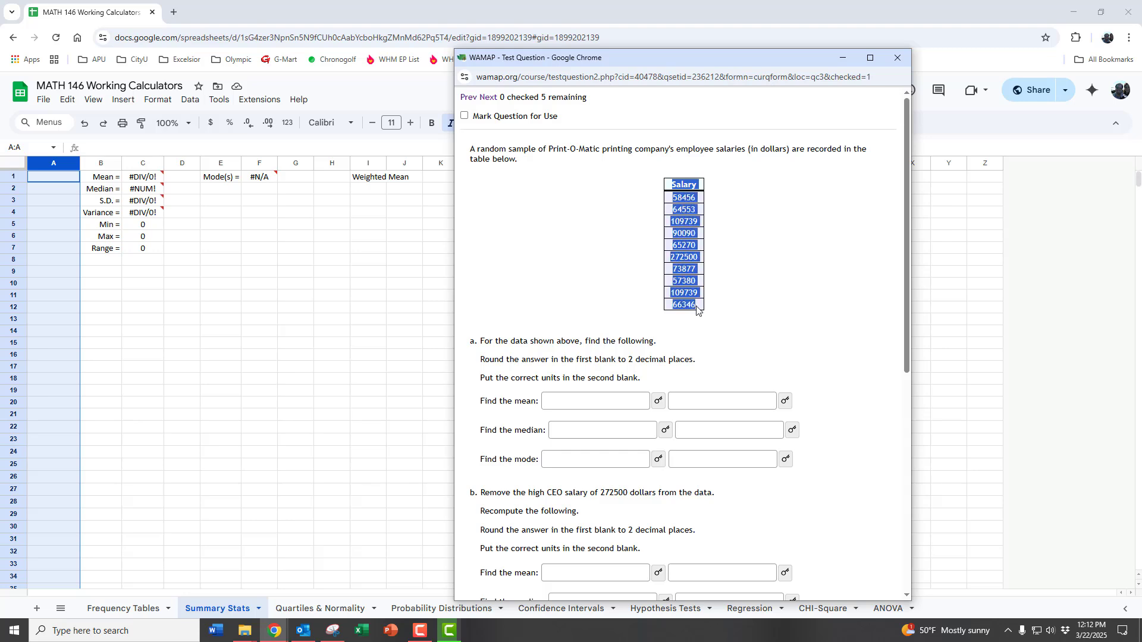
left_click(50, 179)
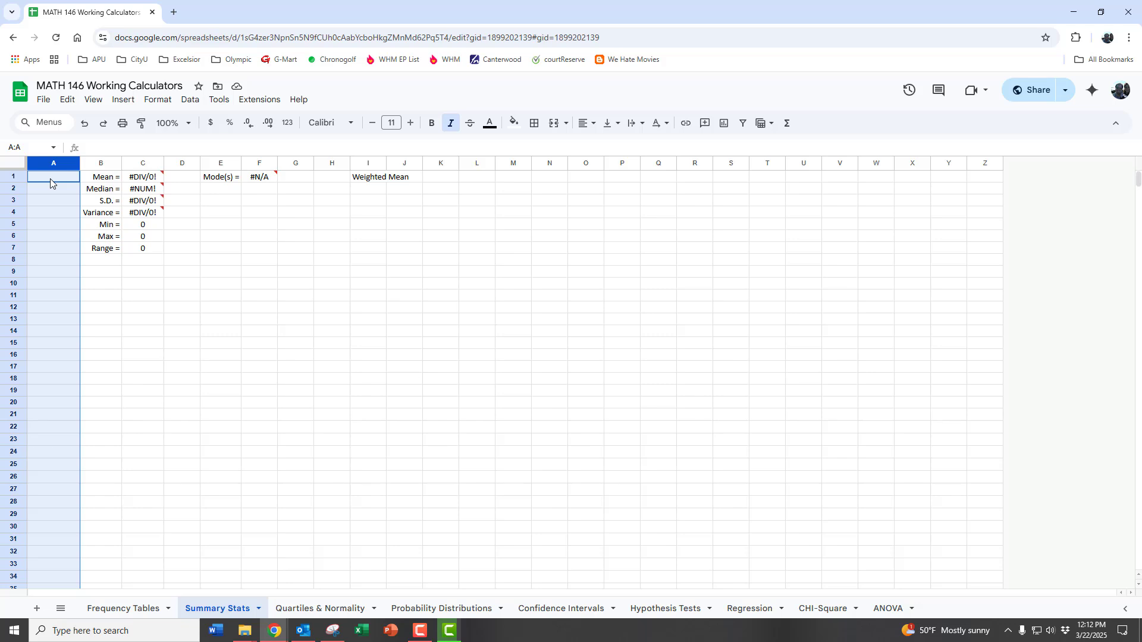
left_click(50, 178)
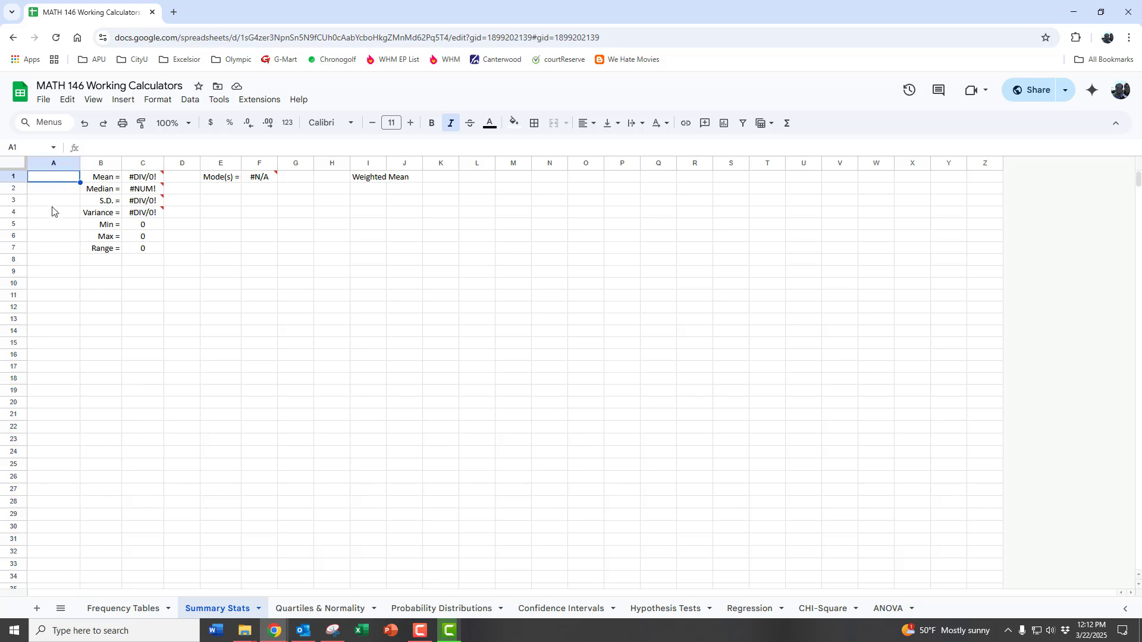
key("ctrl+v")
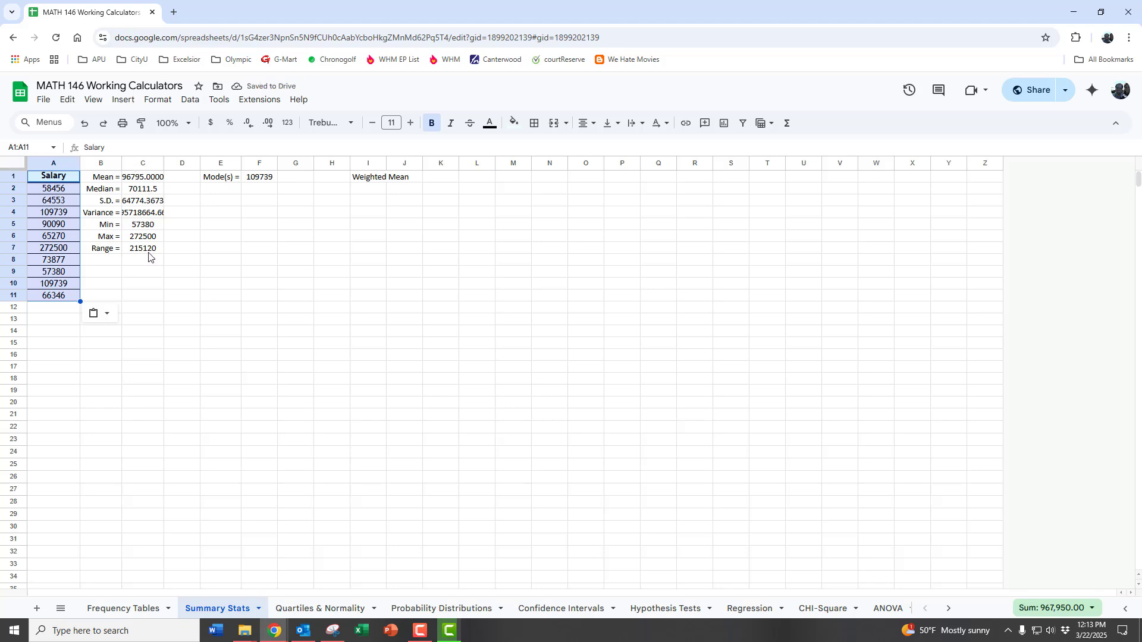
double_click(164, 163)
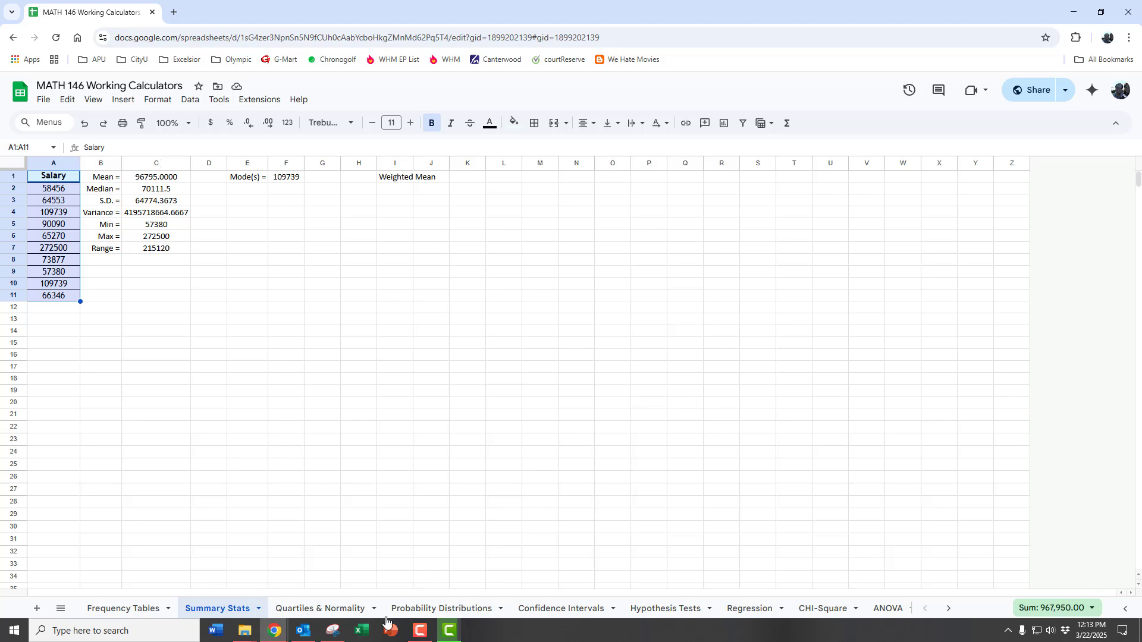
Check the question's rounding instruction and format all of column C in the spreadsheet to two decimal places
mouse_move(274, 630)
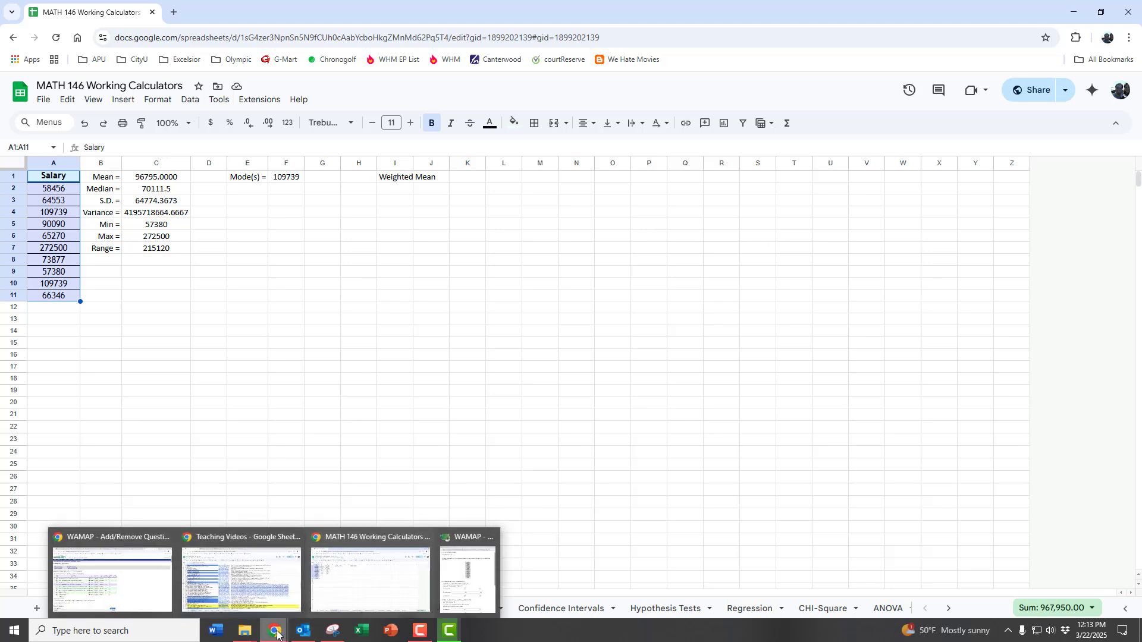
left_click(444, 595)
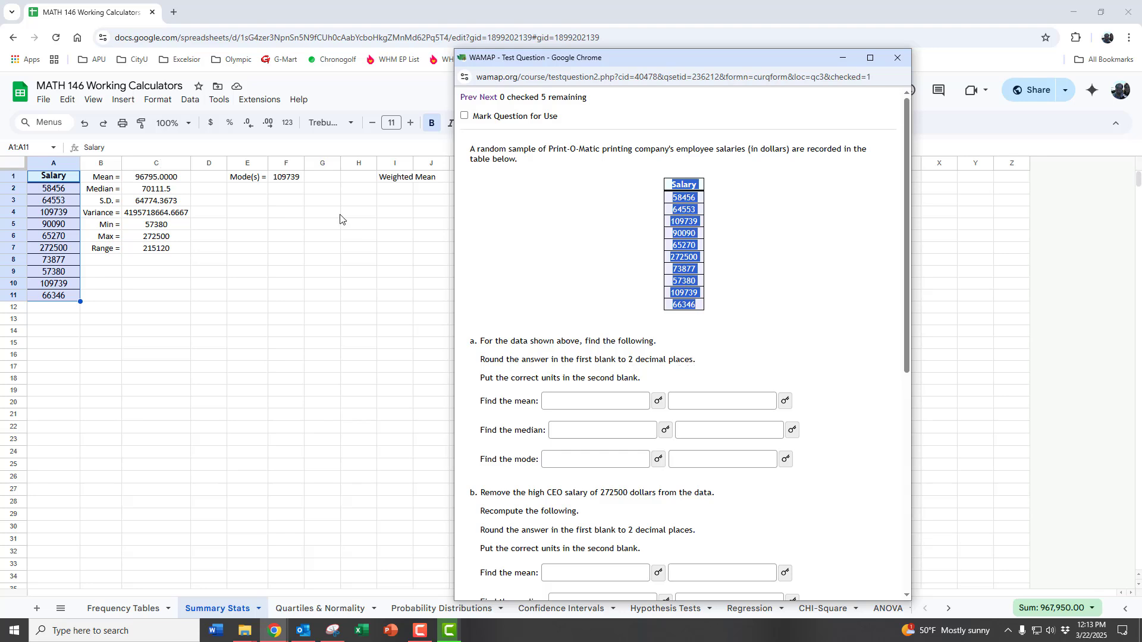
left_click(168, 194)
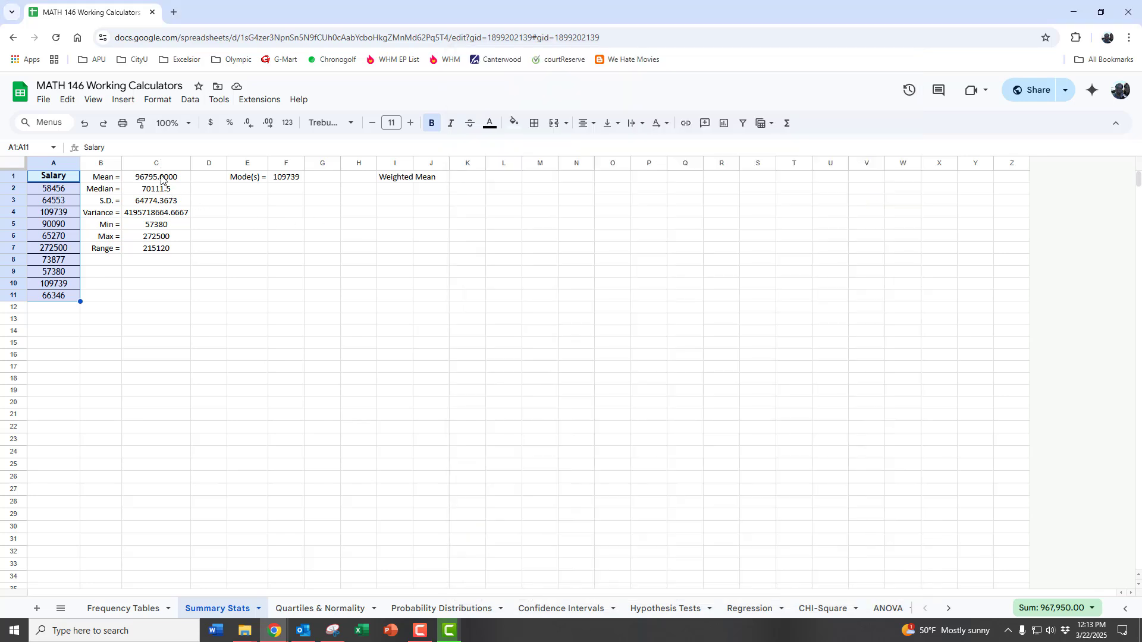
left_click(162, 178)
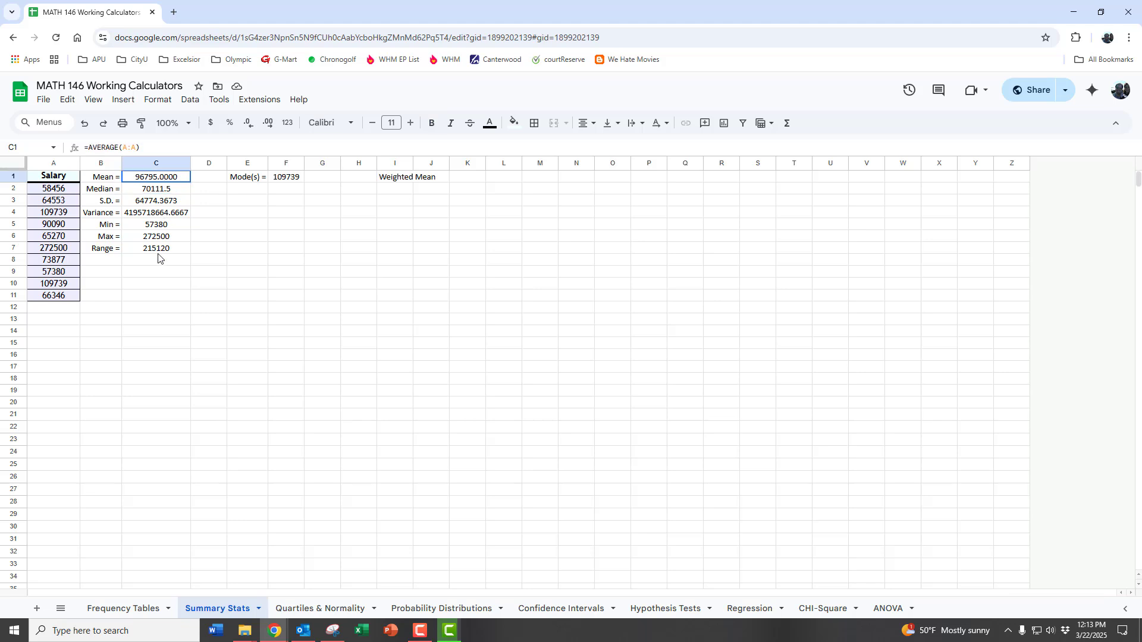
key("shift+Down")
key("shift+Down")
key("shift+Down")
key("shift+Down")
key("shift+Down")
key("shift+Down")
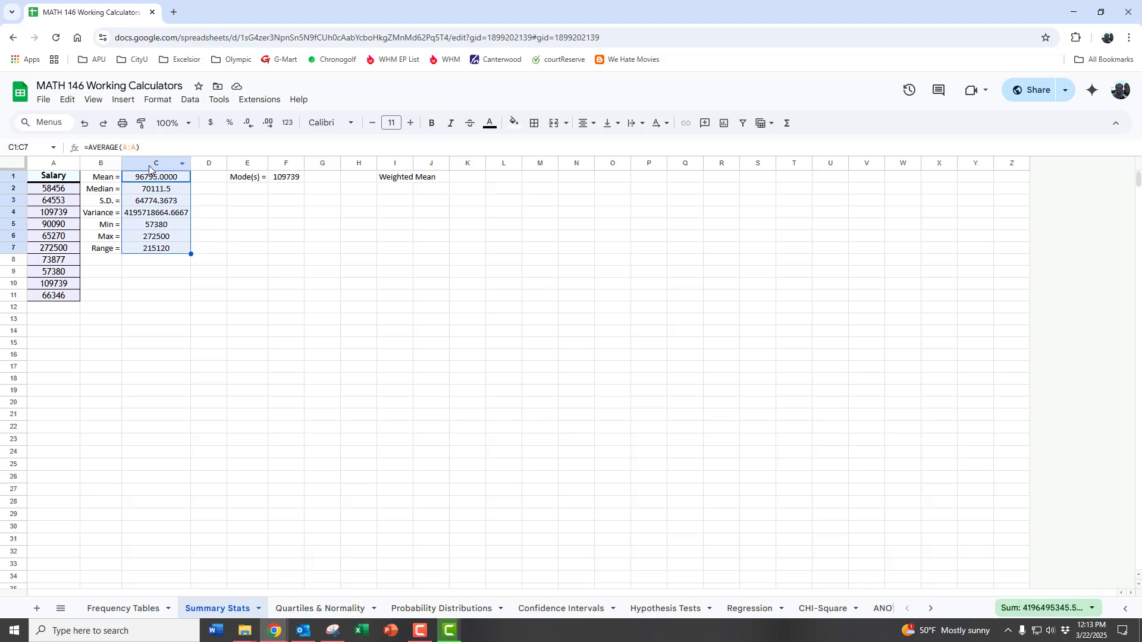
left_click(149, 170)
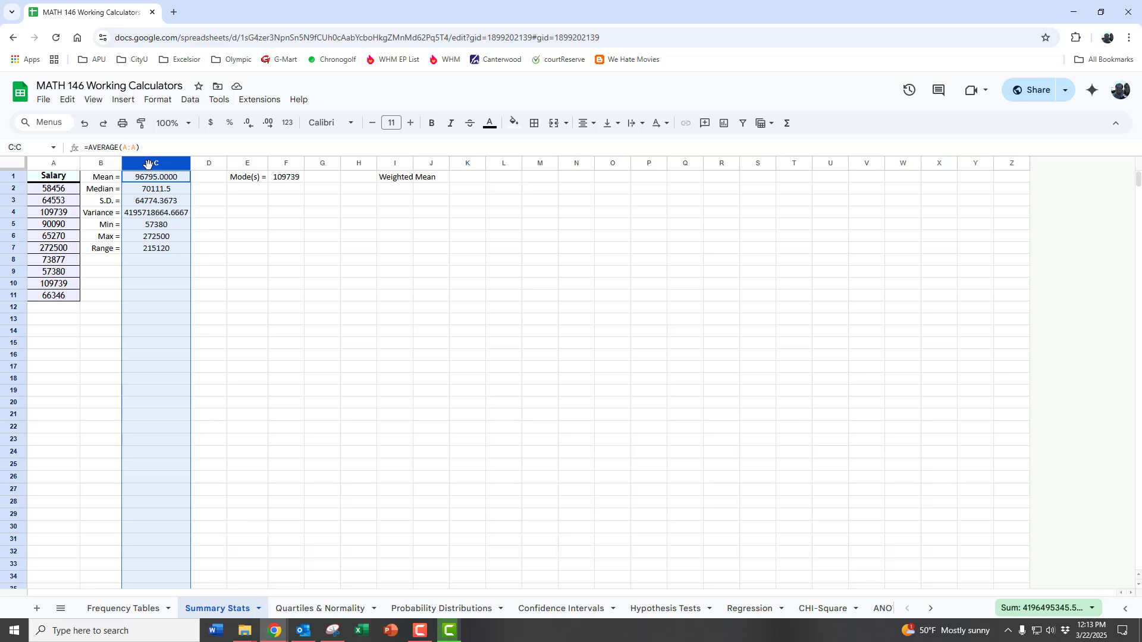
left_click(248, 124)
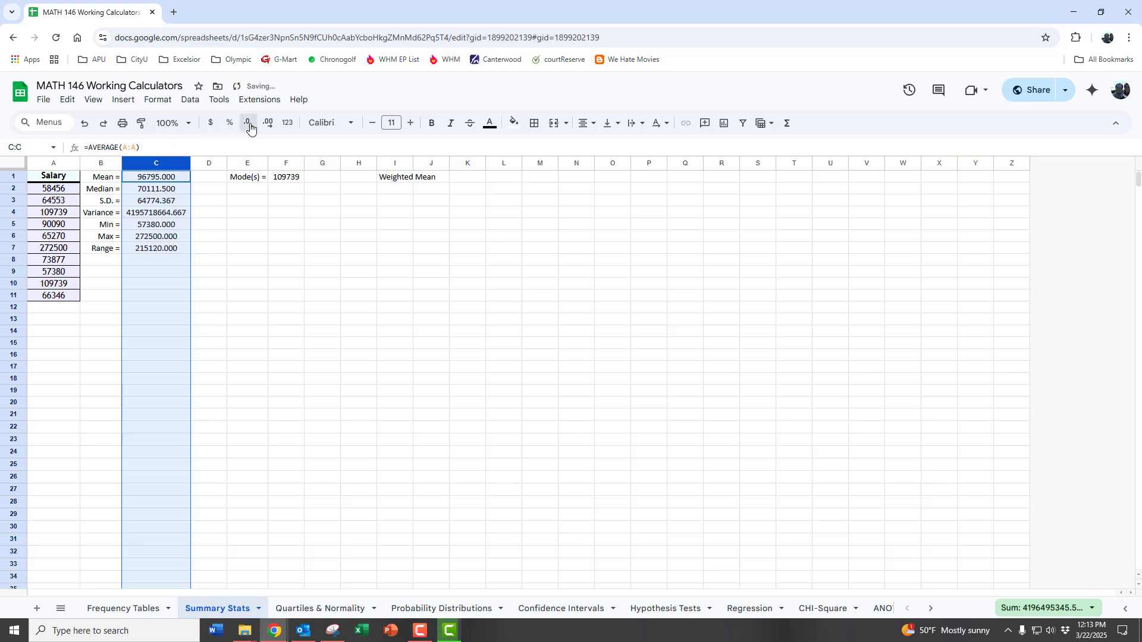
left_click(249, 124)
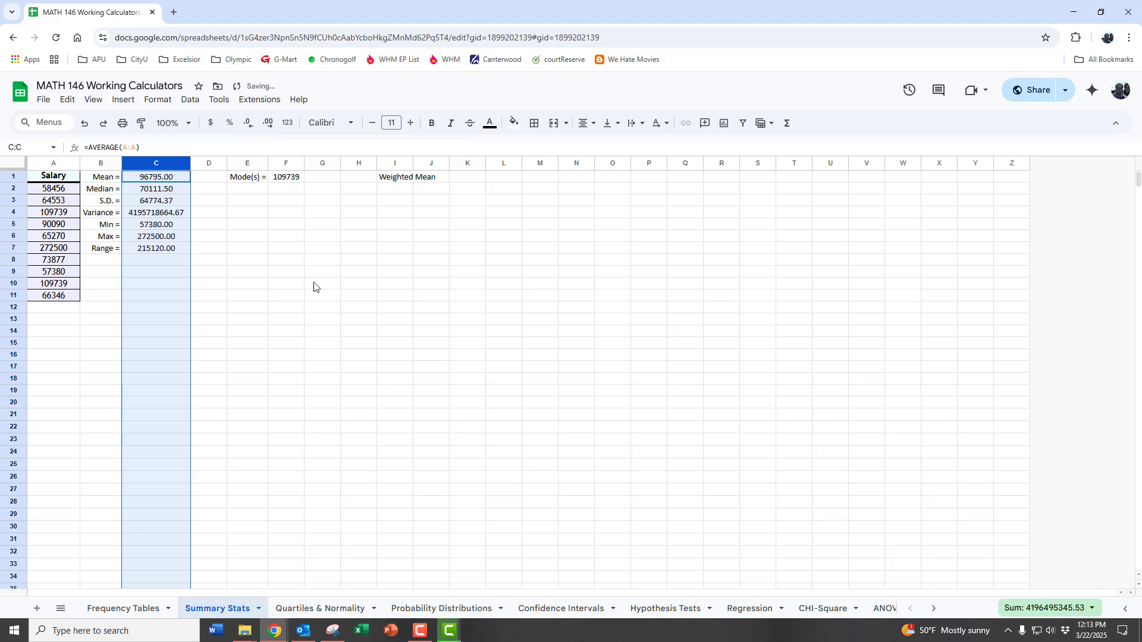
left_click(511, 311)
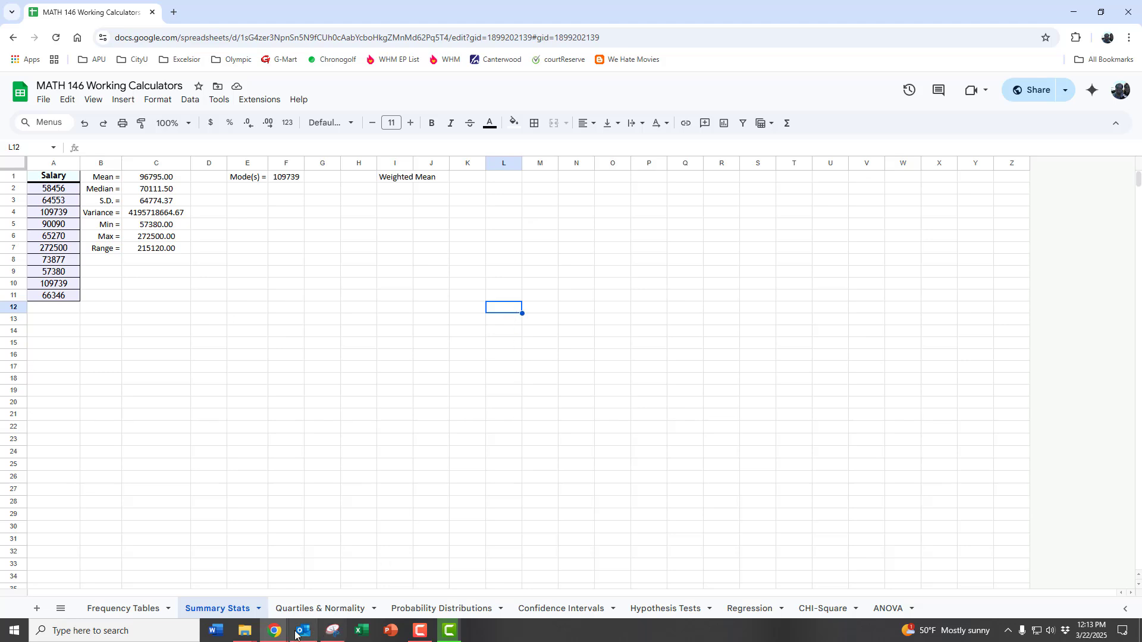
Return to the WAMAP question and reveal the part a answers for mean, median and mode to compare with the spreadsheet
mouse_move(281, 635)
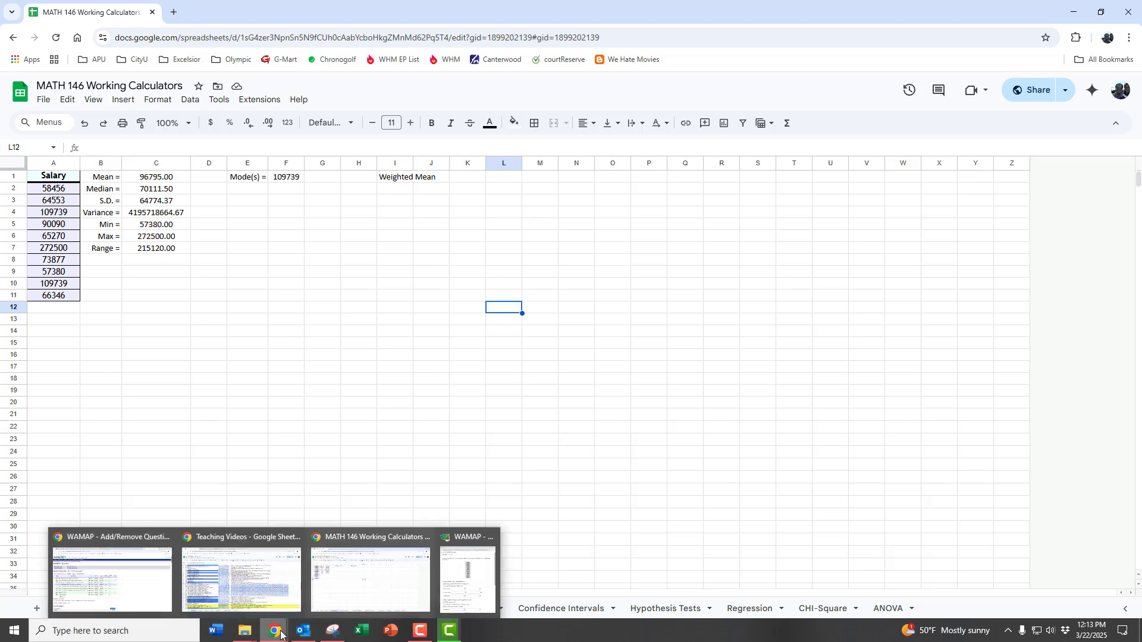
left_click(474, 593)
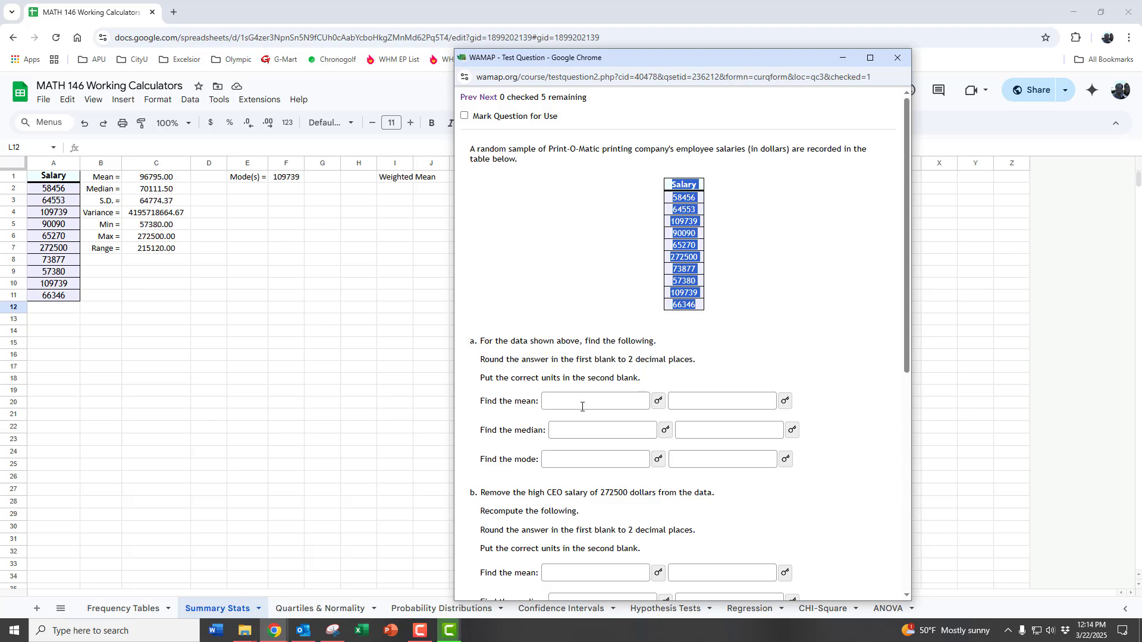
left_click(659, 403)
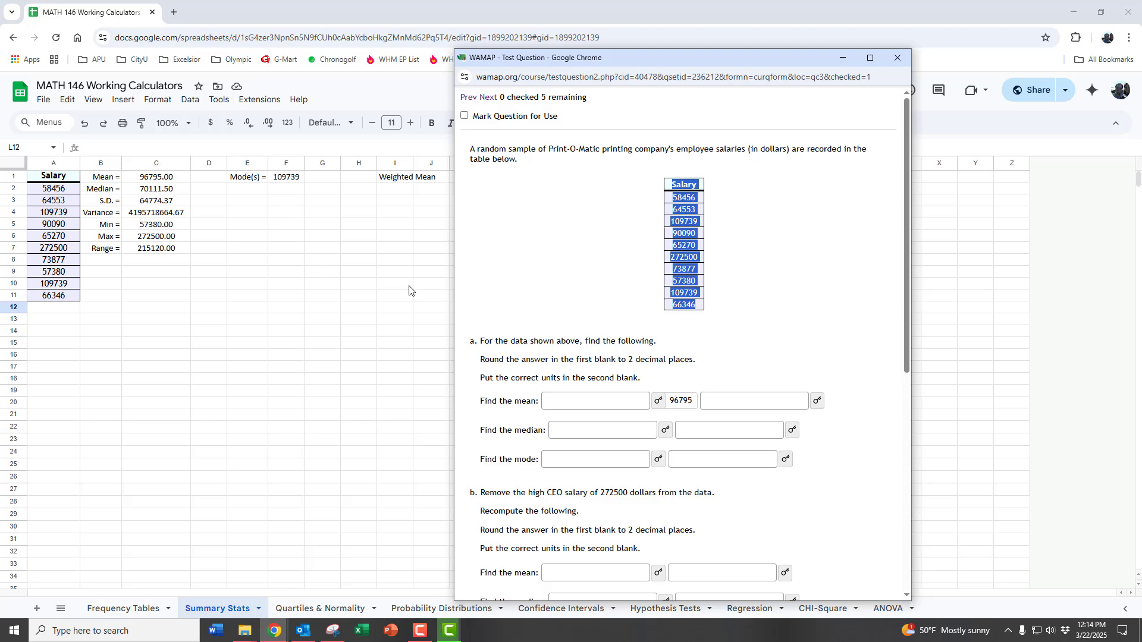
left_click(666, 429)
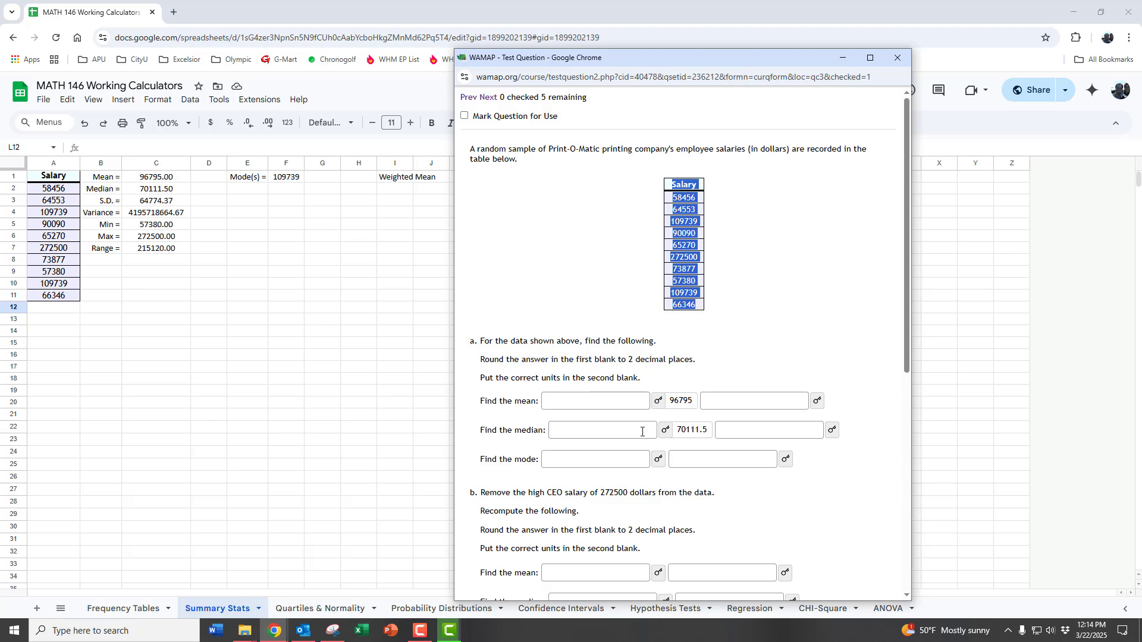
left_click(657, 461)
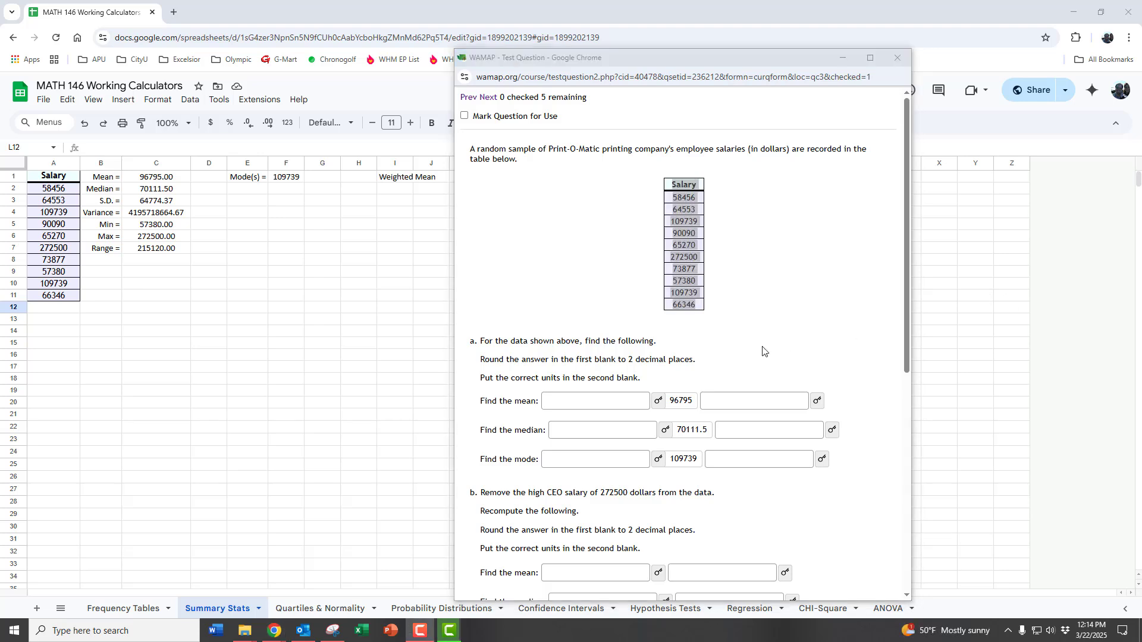
Read part b of the question and delete the CEO salary of 272500 from cell A7 of the spreadsheet
scroll(763, 352, "down", 2)
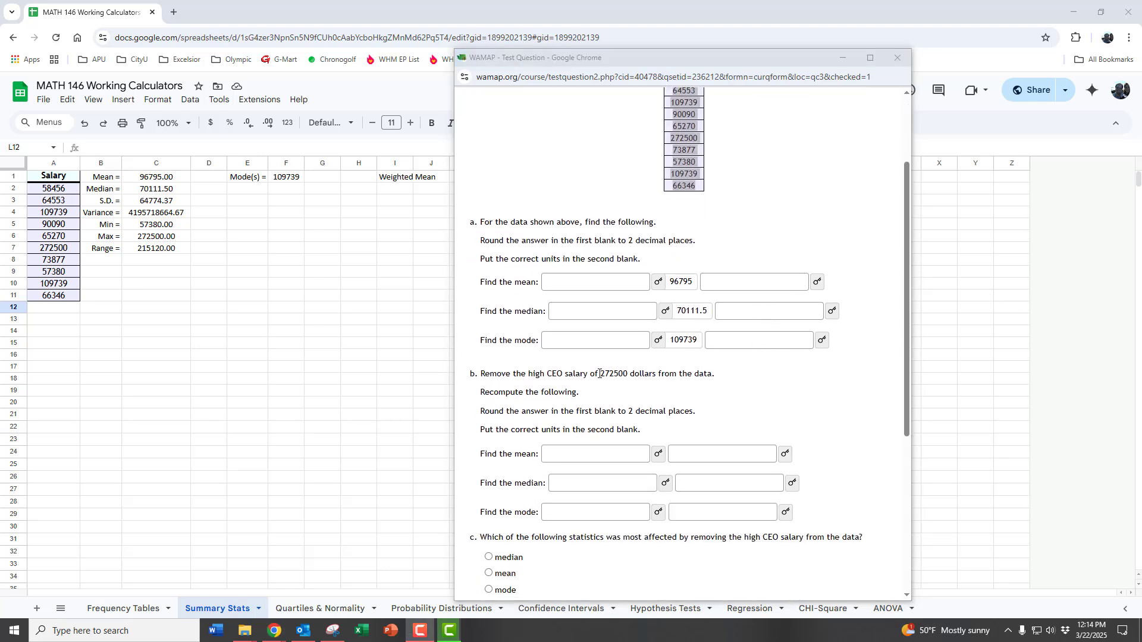
left_click_drag(599, 373, 631, 373)
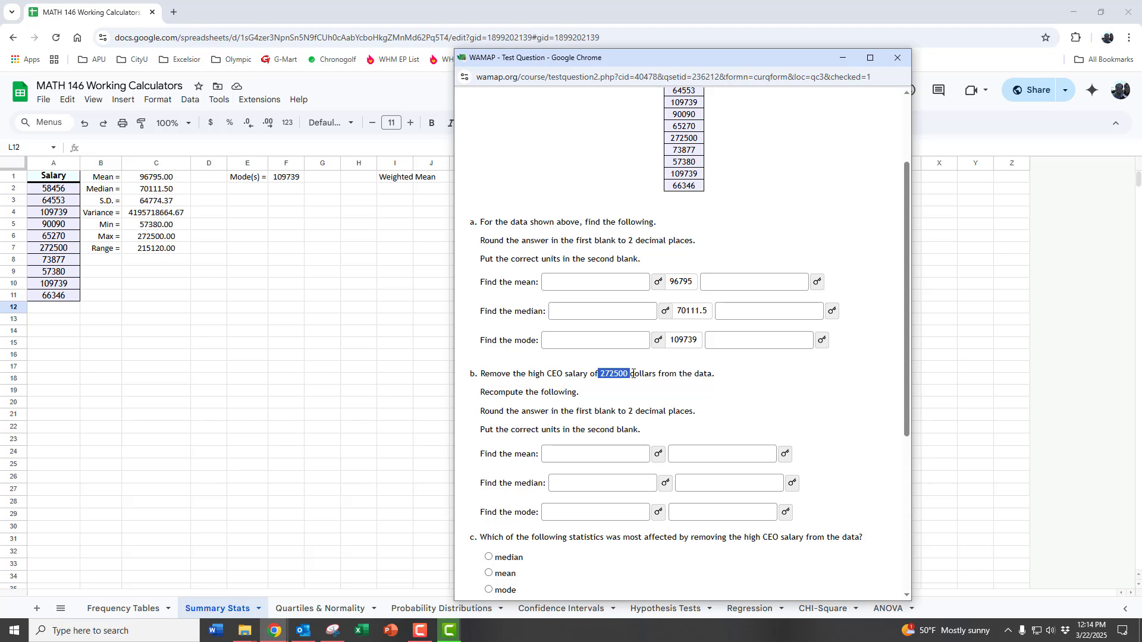
scroll(632, 374, "up", 1)
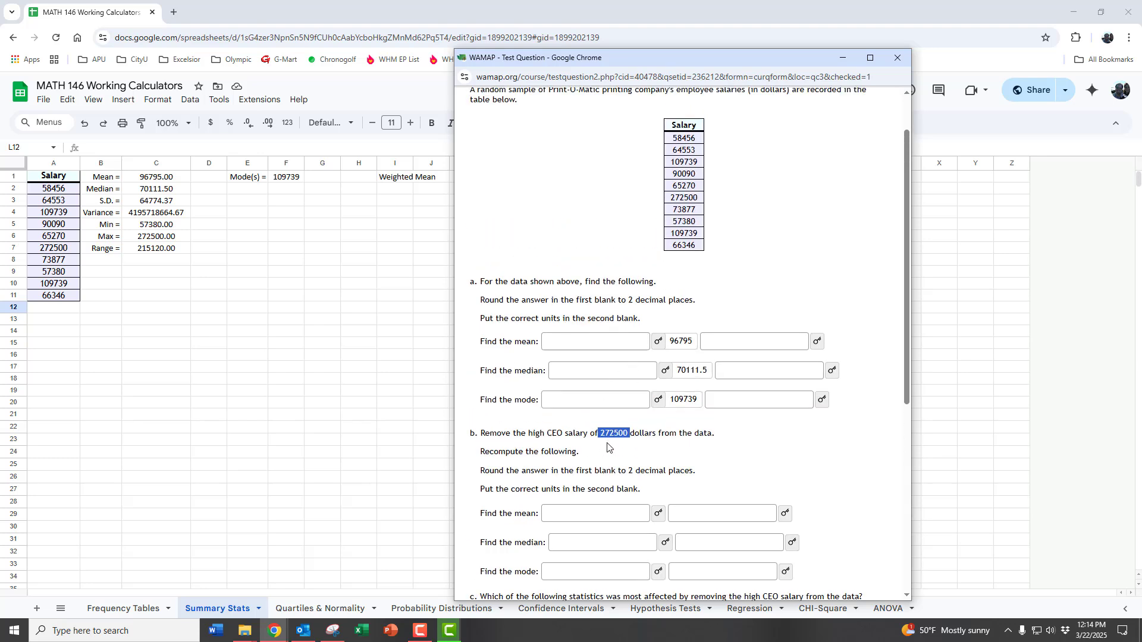
left_click(60, 253)
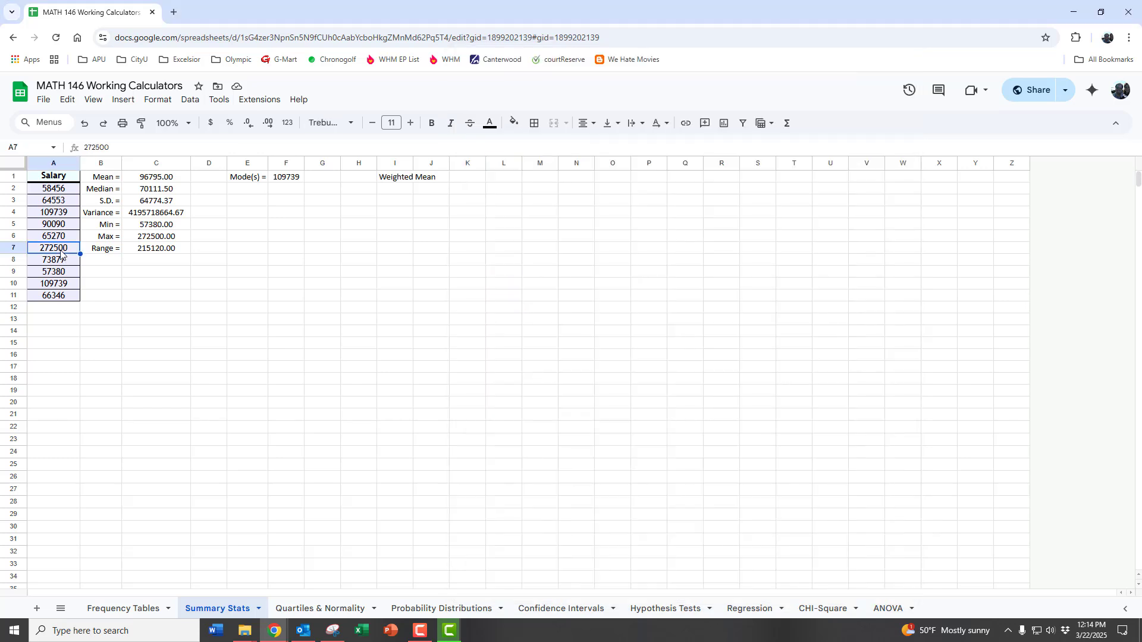
key("Delete")
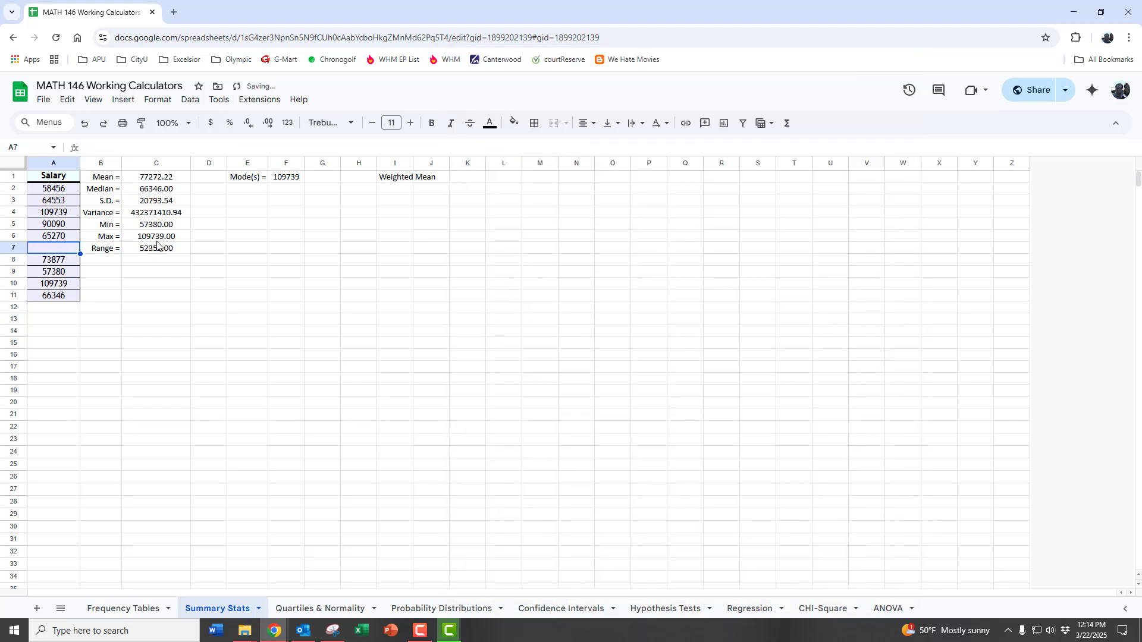
Bring back the WAMAP question and reveal the part b answers for mean, median and mode
mouse_move(275, 631)
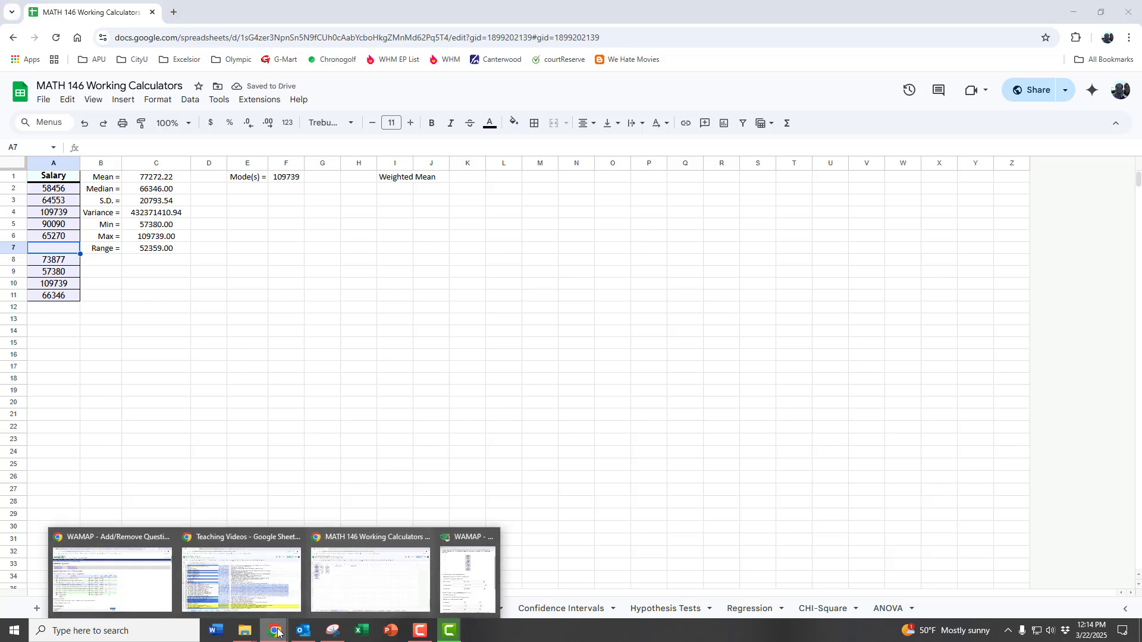
left_click(467, 580)
double_click(613, 360)
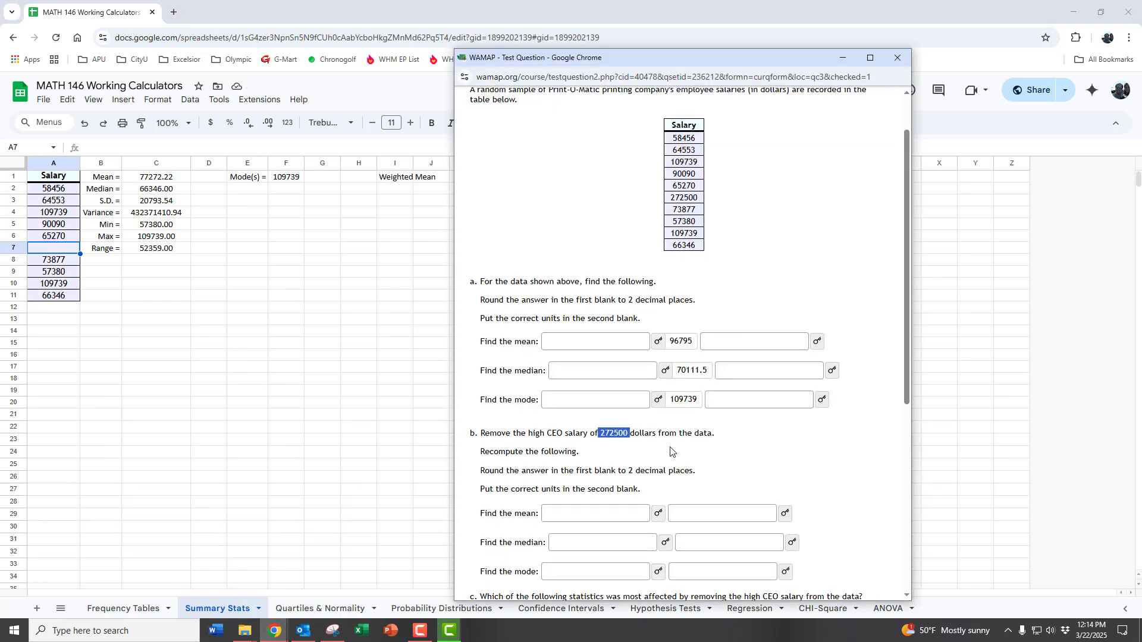
scroll(670, 450, "down", 2)
left_click(658, 335)
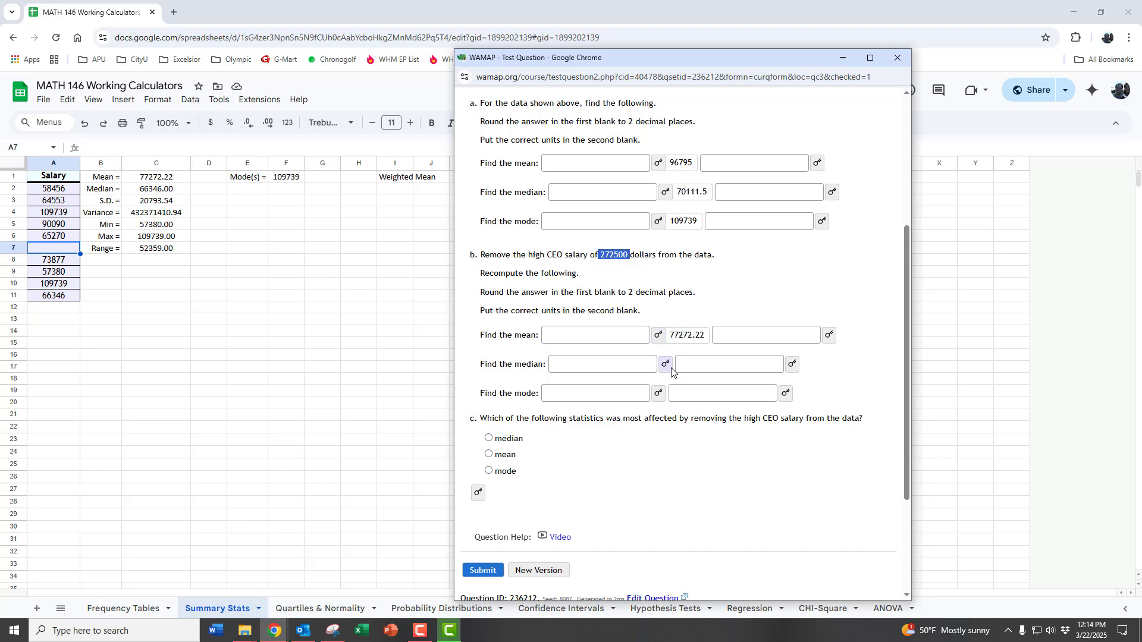
left_click(666, 365)
left_click(658, 393)
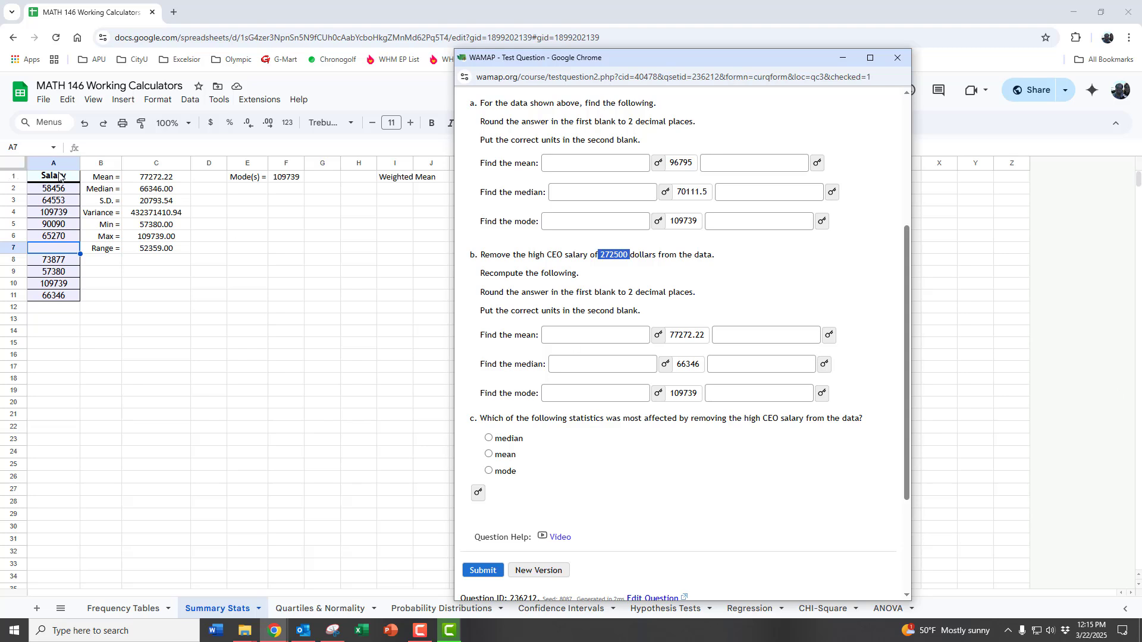
key("alt+Tab")
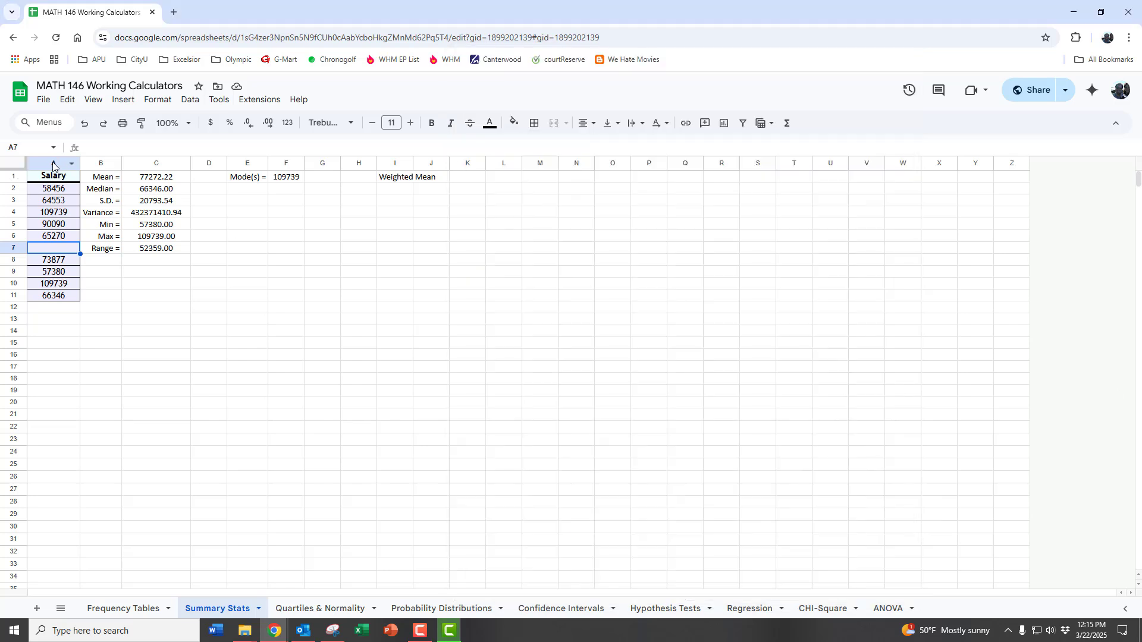
left_click(53, 163)
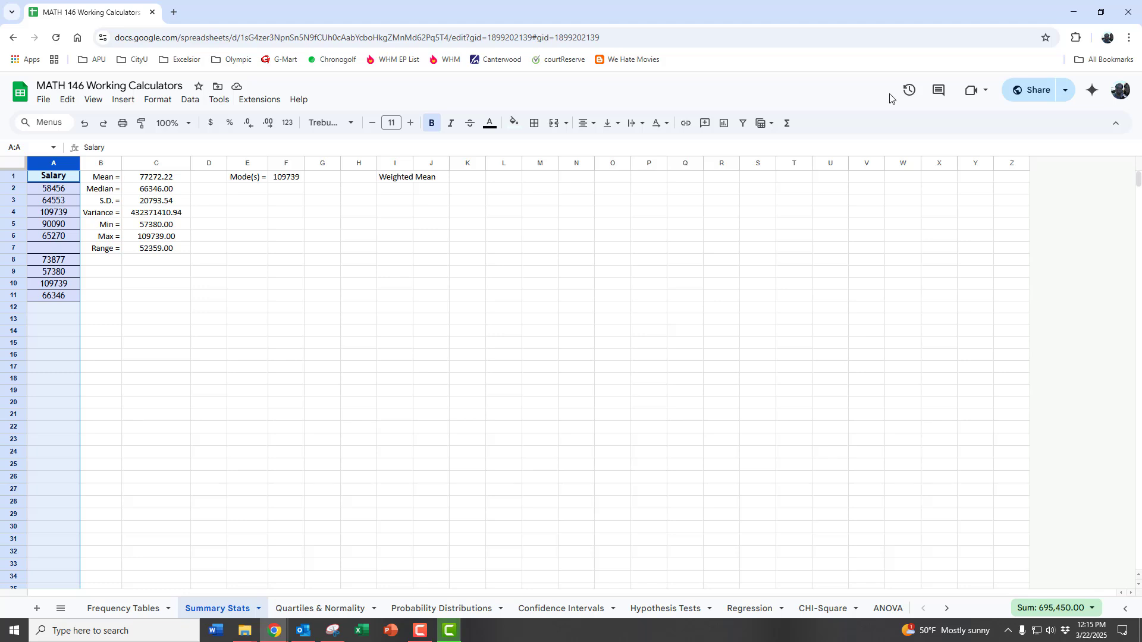
left_click(263, 101)
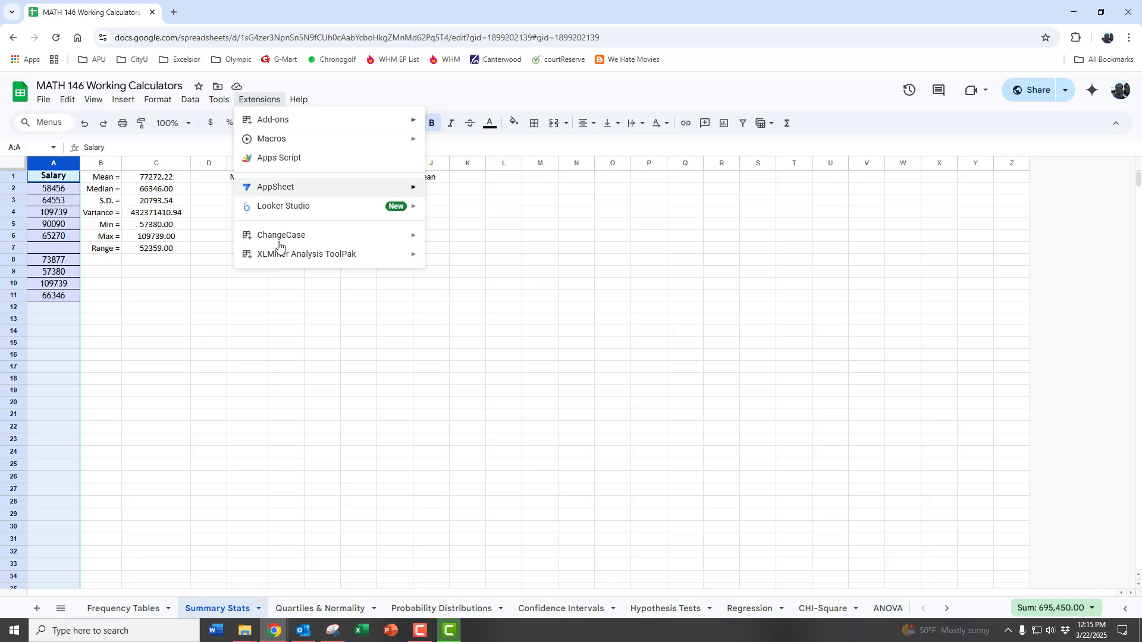
left_click(435, 87)
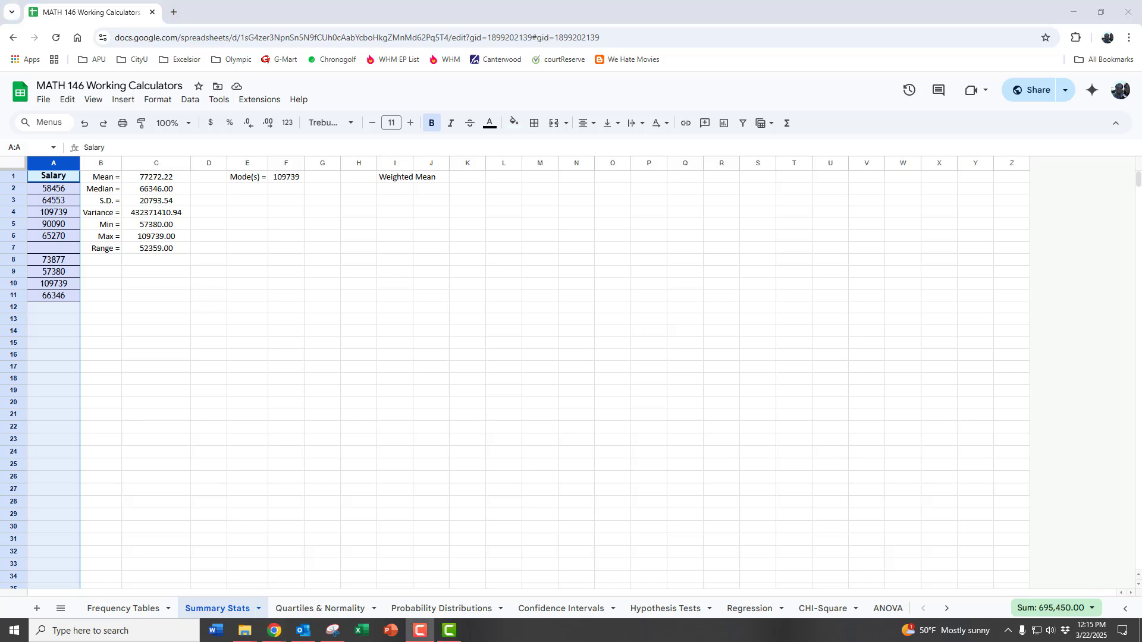
left_click(392, 272)
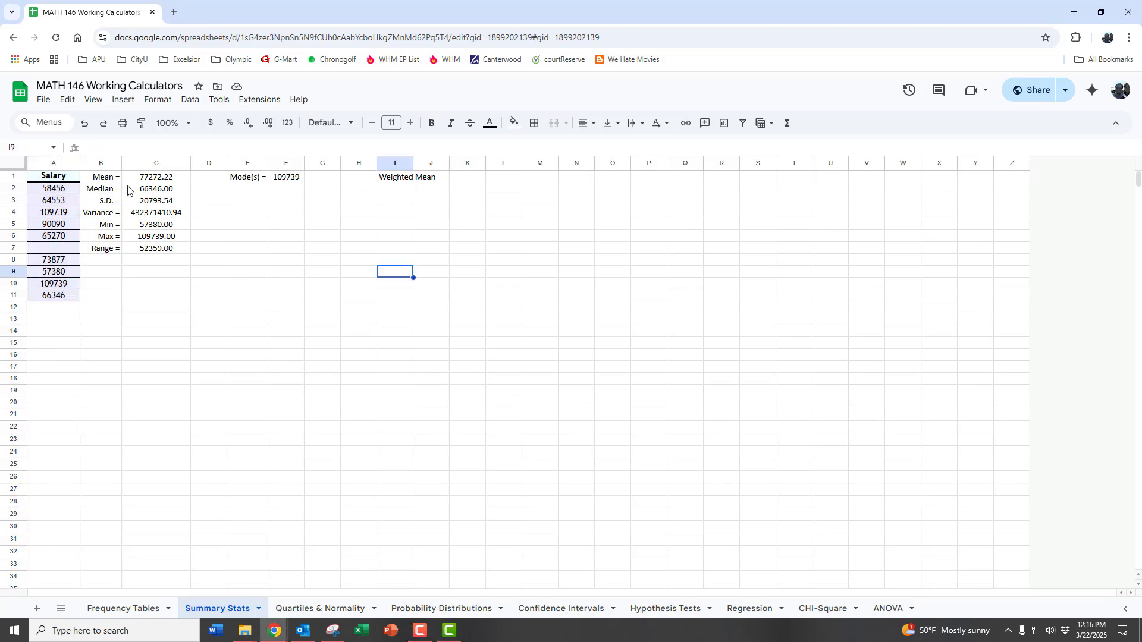
left_click(162, 214)
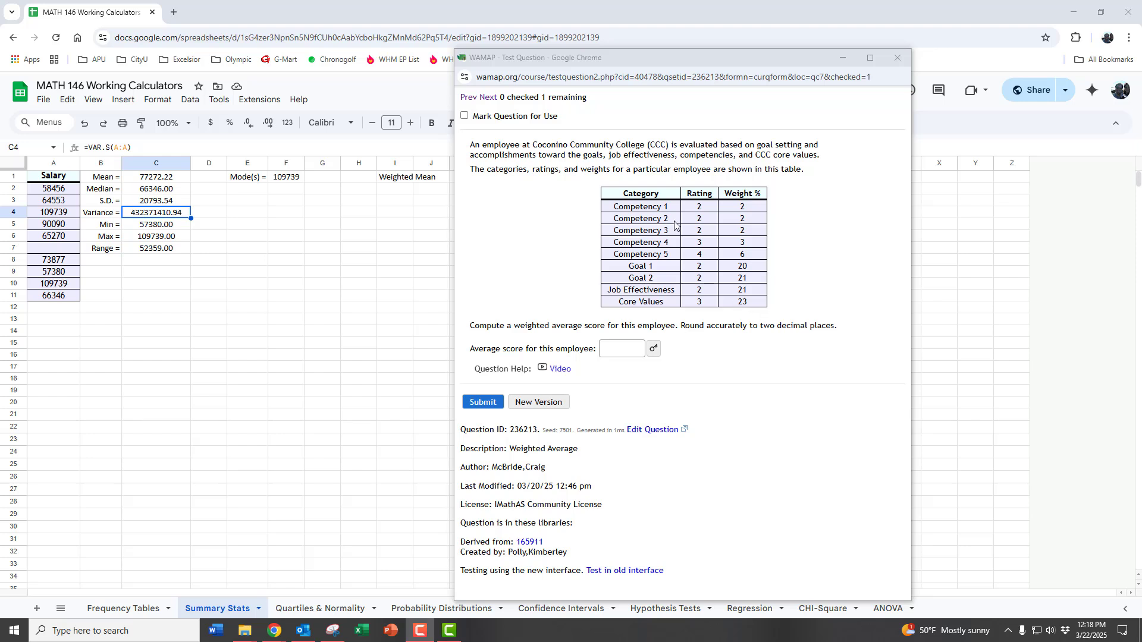
Copy the Category, Rating and Weight % table from the WAMAP question and paste it into the spreadsheet starting at cell K1
left_click_drag(622, 197, 750, 304)
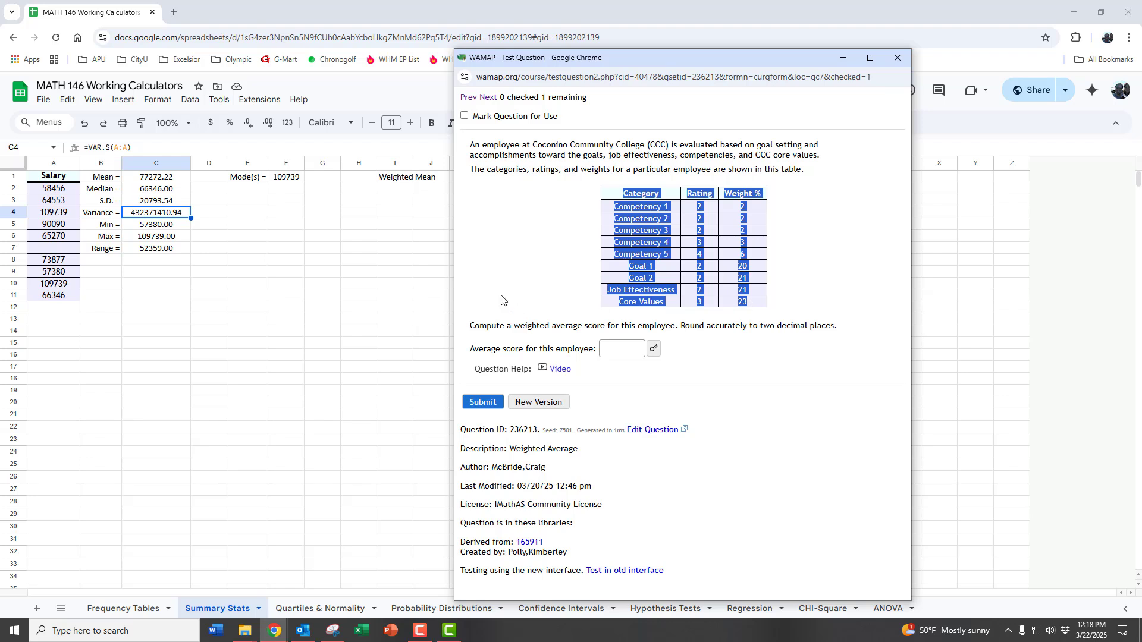
left_click(404, 251)
left_click(465, 179)
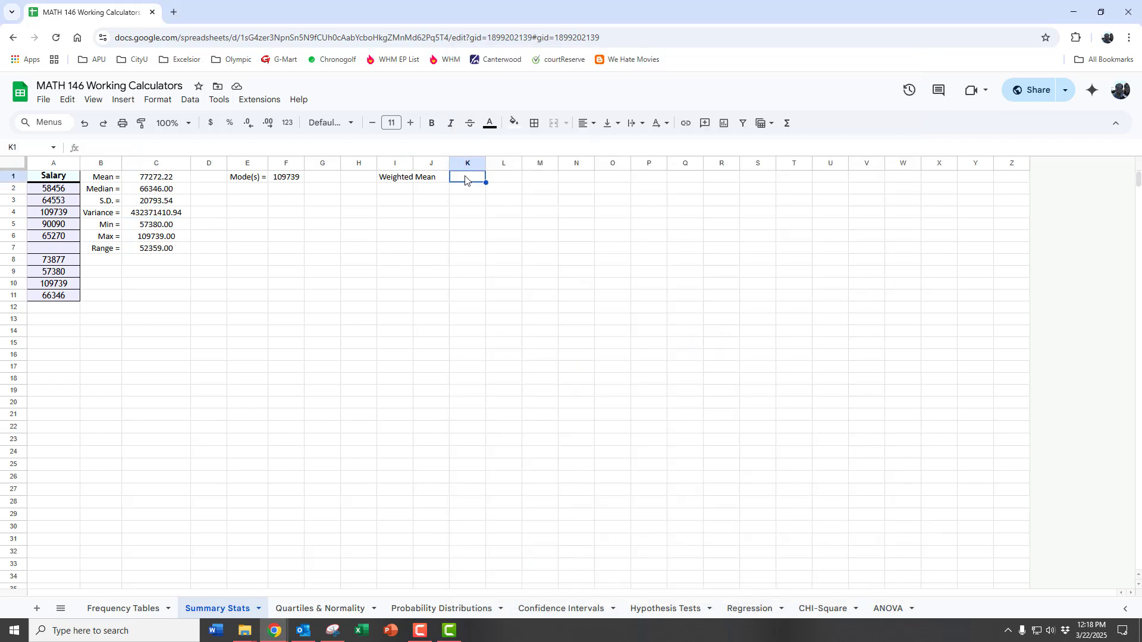
type("Category\tRating\tWeight % Competency\t2\t2 Competency\t2\t2 Competency\t2\t2 Competency\t3\t3 Competency\t4\t6 Goal 1\t2\t20 Goal 2\t2\t21 Job Effective\t2\t21 Core Value\t3\t23")
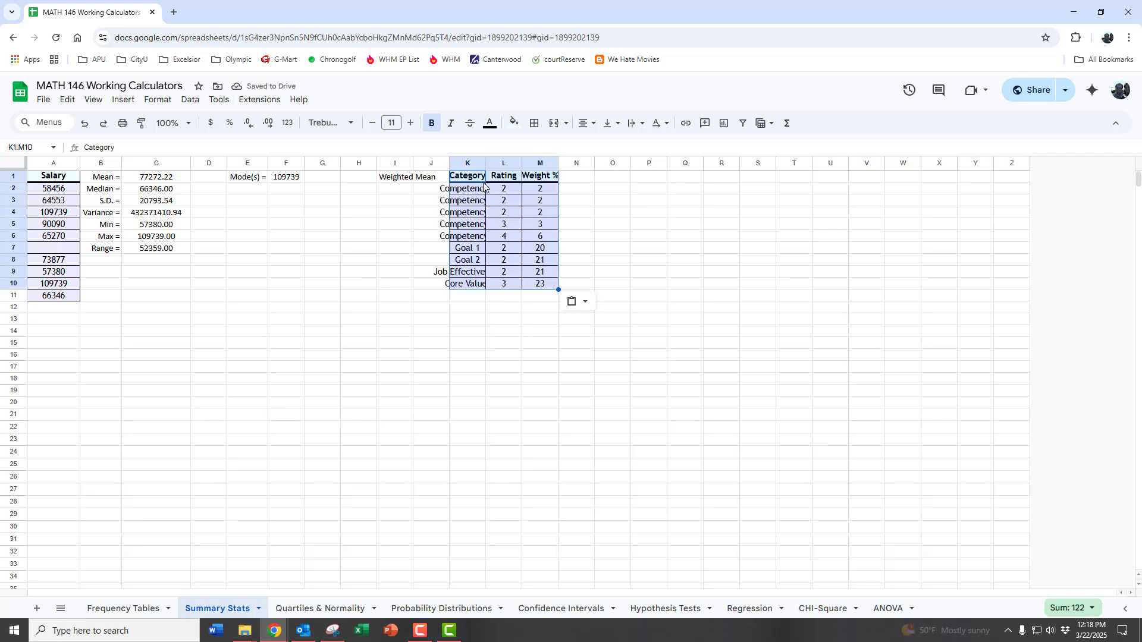
Multiply the first rating by its weight in cell N2 with the formula =L2*M2
left_click(503, 190)
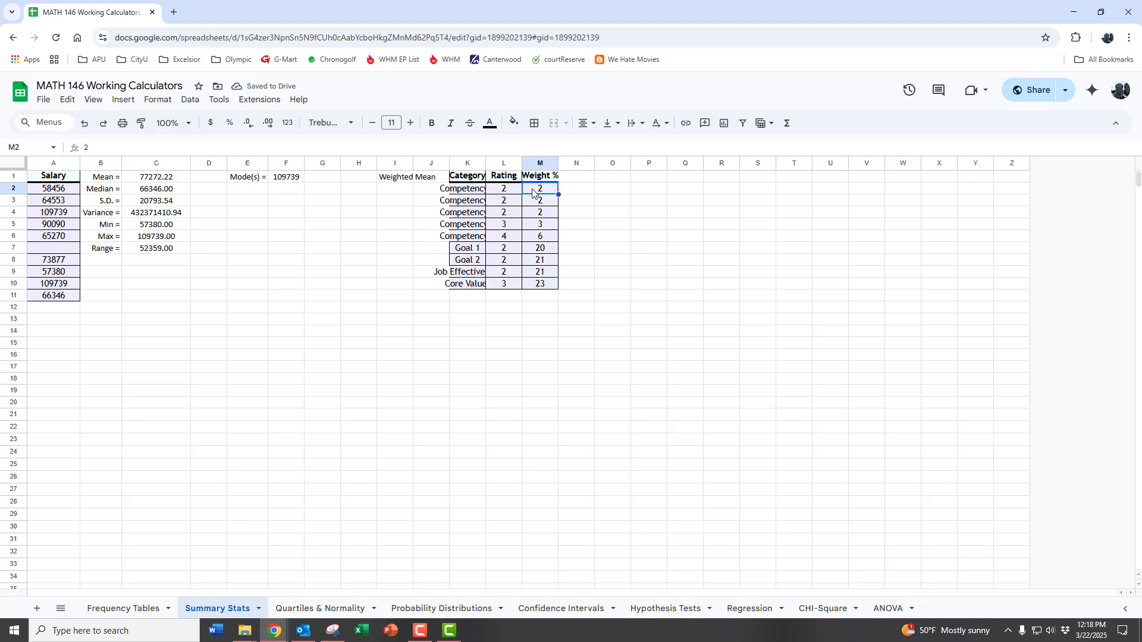
left_click(575, 193)
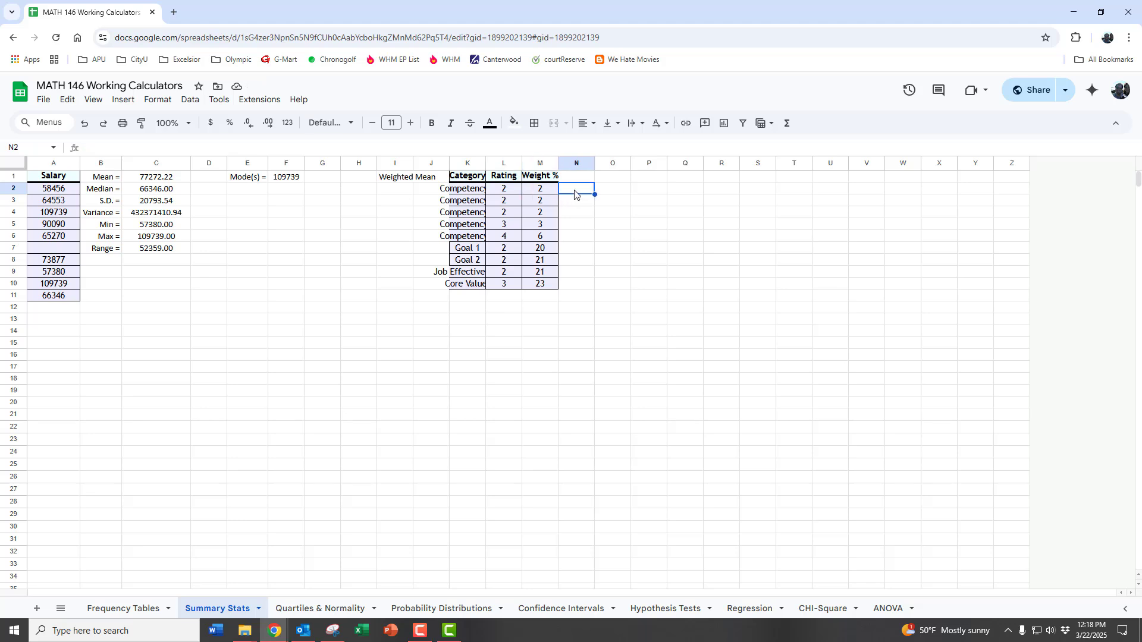
type("=")
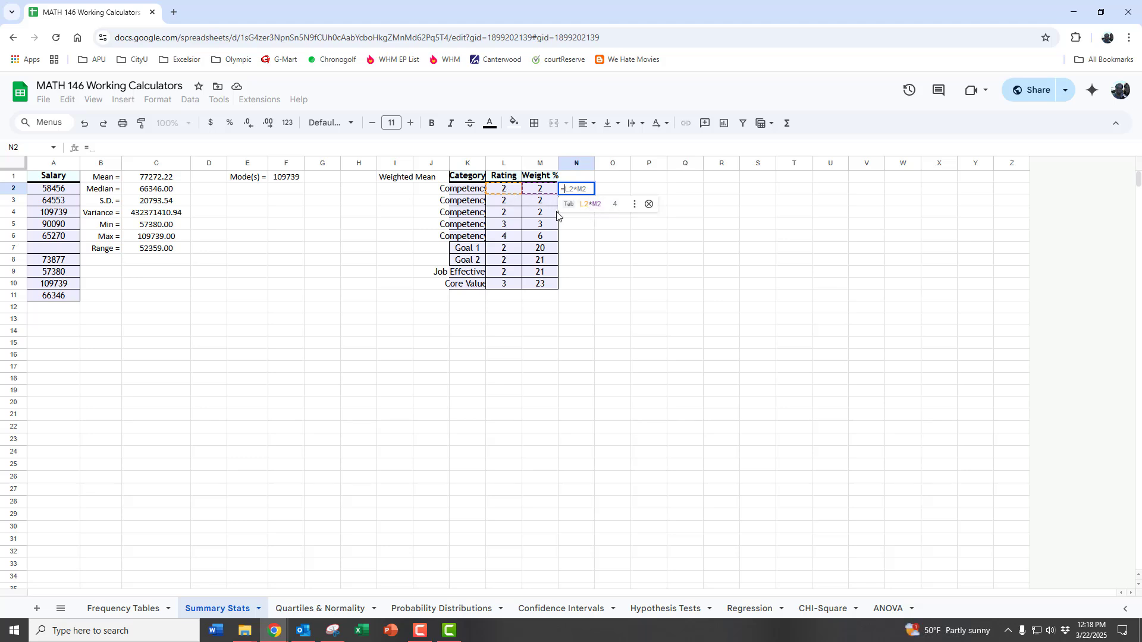
left_click(505, 193)
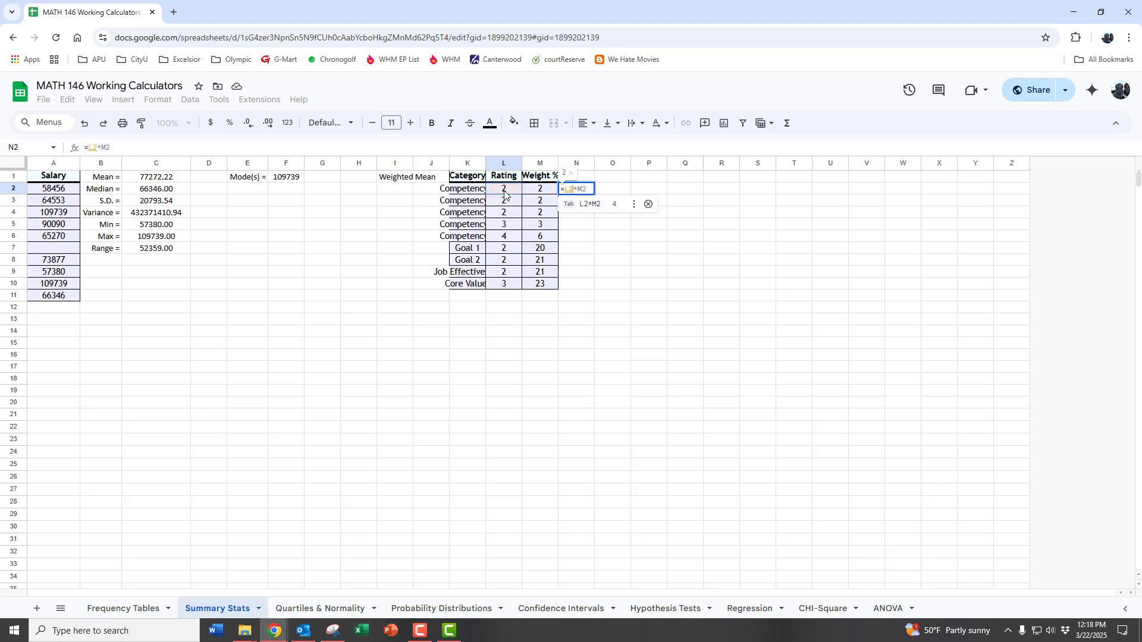
type("*")
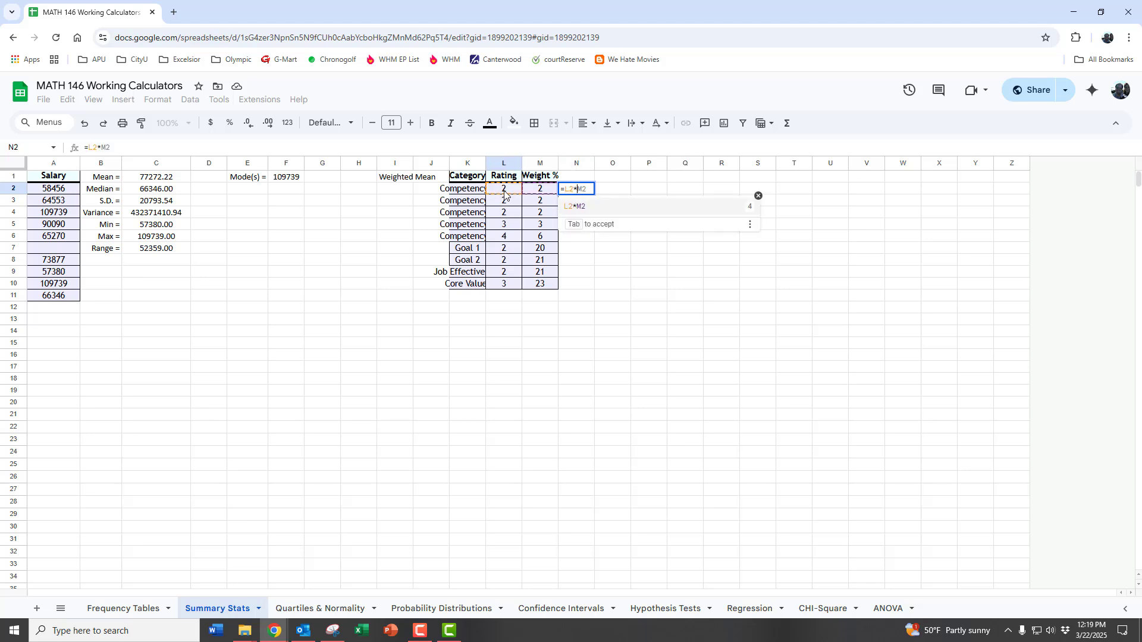
left_click(537, 193)
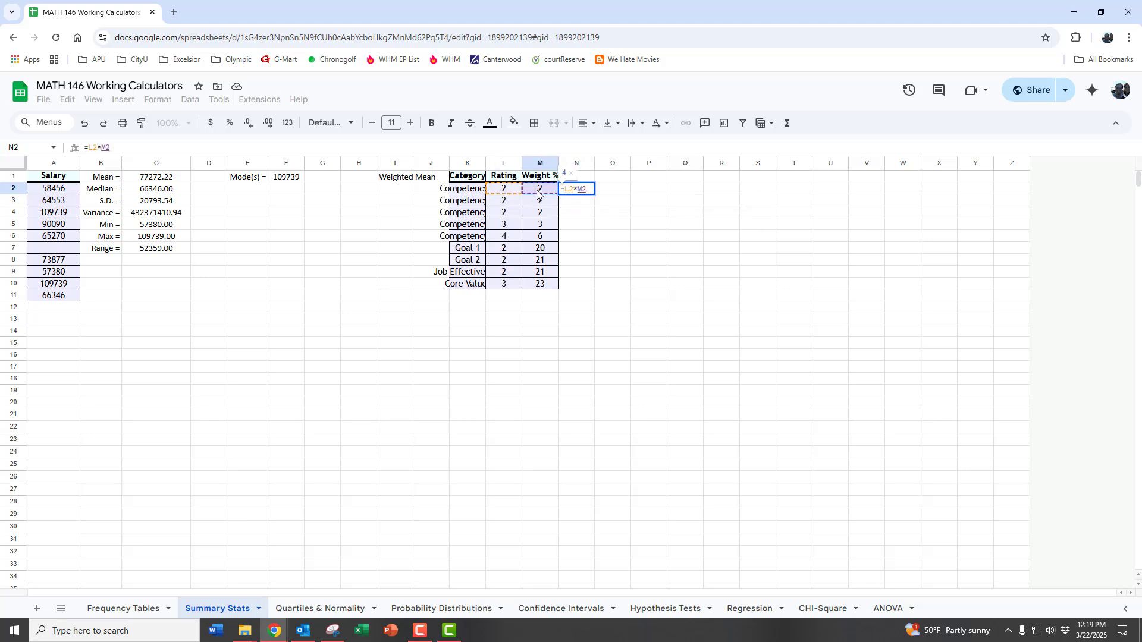
key("Return")
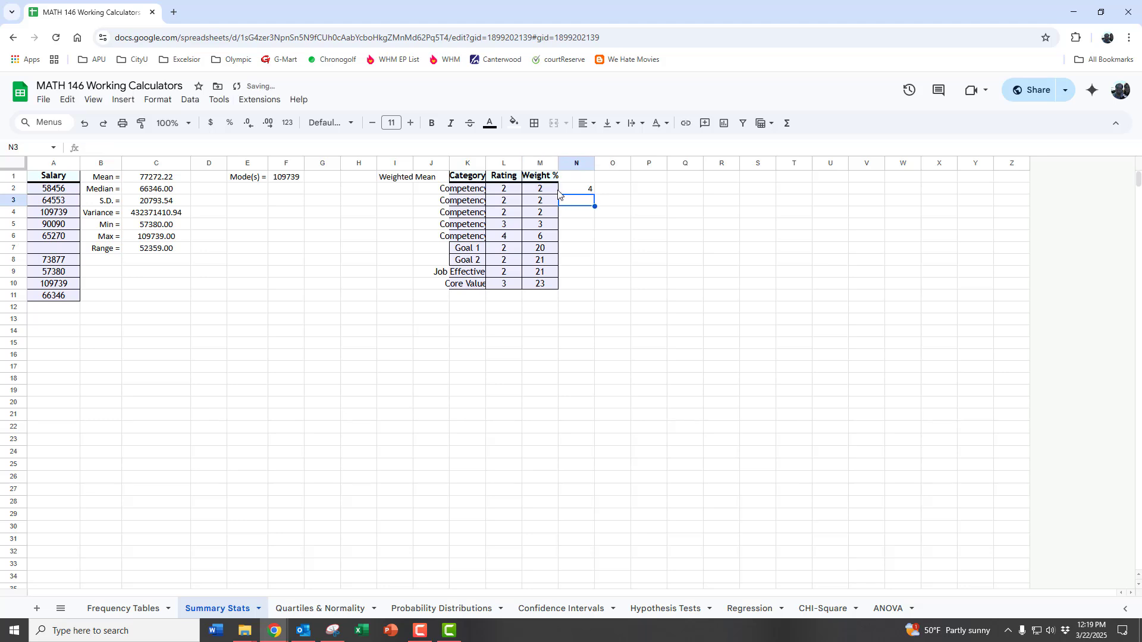
Fill the rating-times-weight formula from N2 down to N10 for the remaining categories
left_click(570, 191)
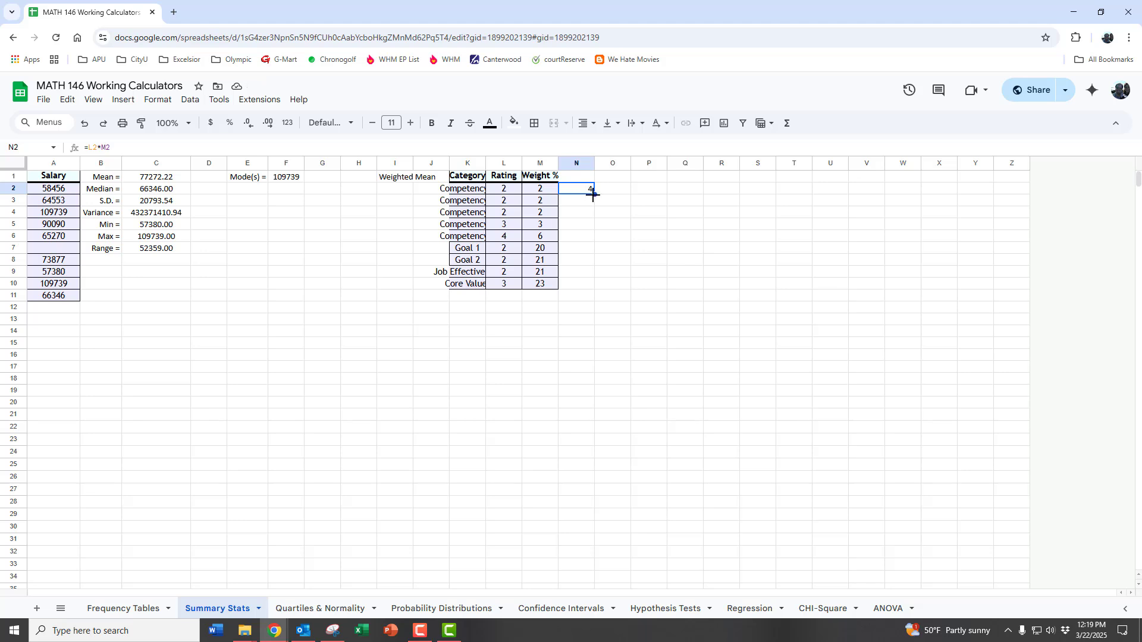
left_click_drag(593, 194, 592, 283)
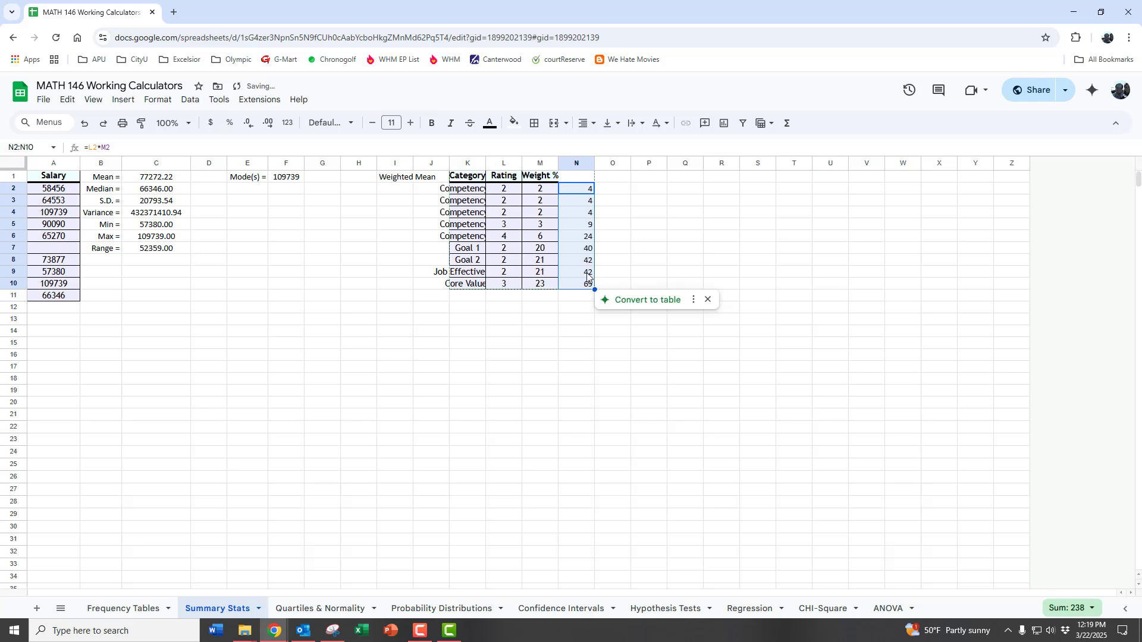
left_click(587, 275)
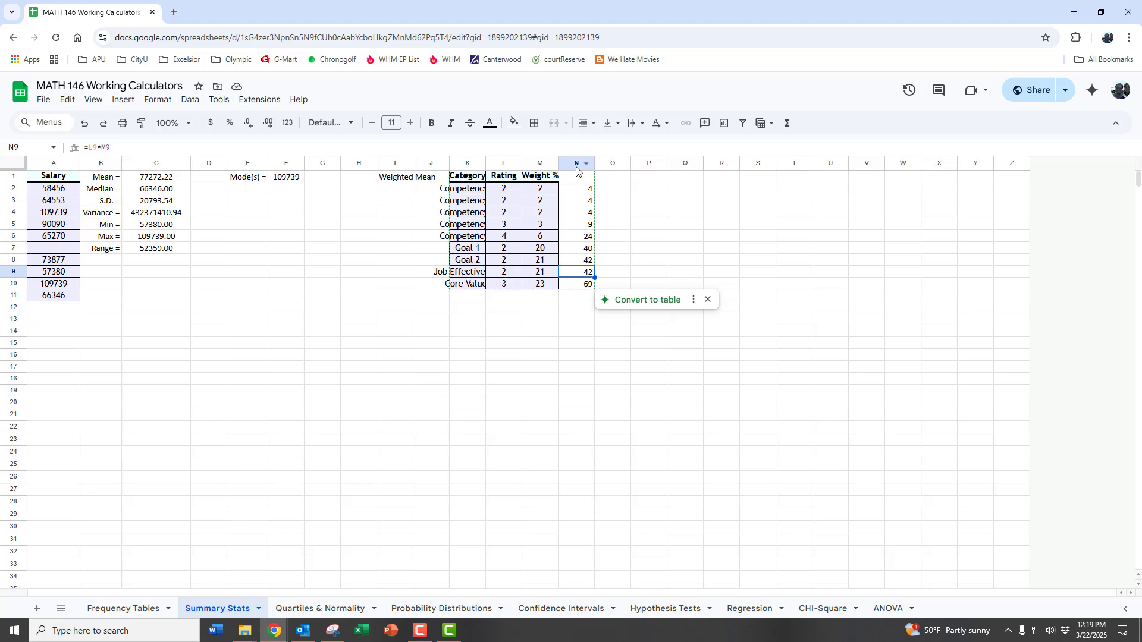
Total the products in cell N11 with SUM over N2:N10 and extend the formula to M11 to total the weights
left_click(577, 304)
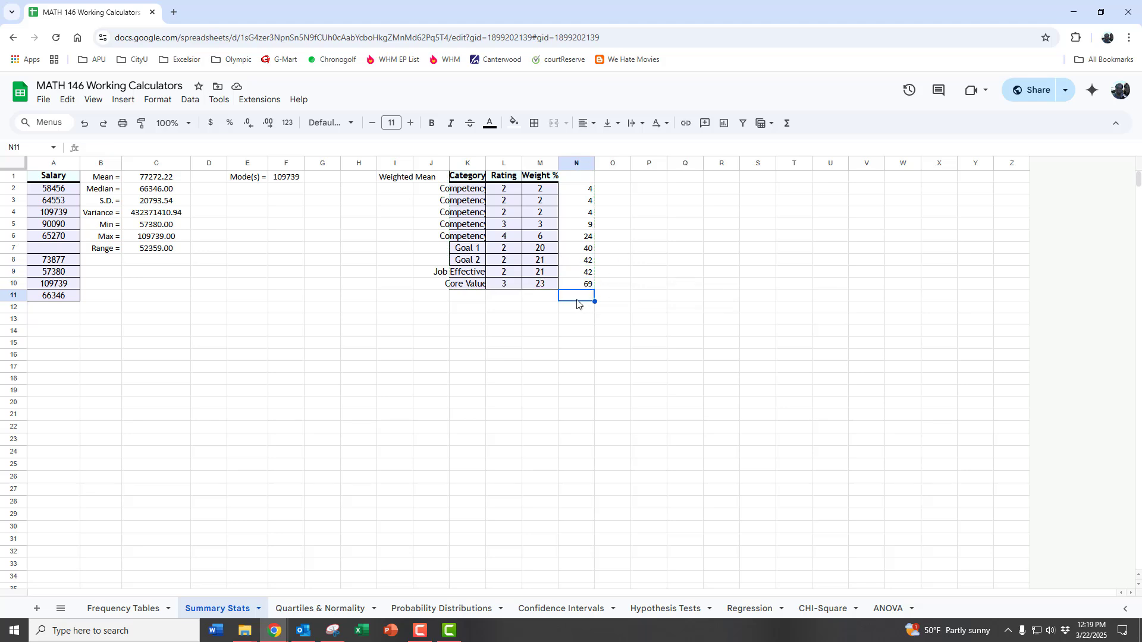
left_click(787, 125)
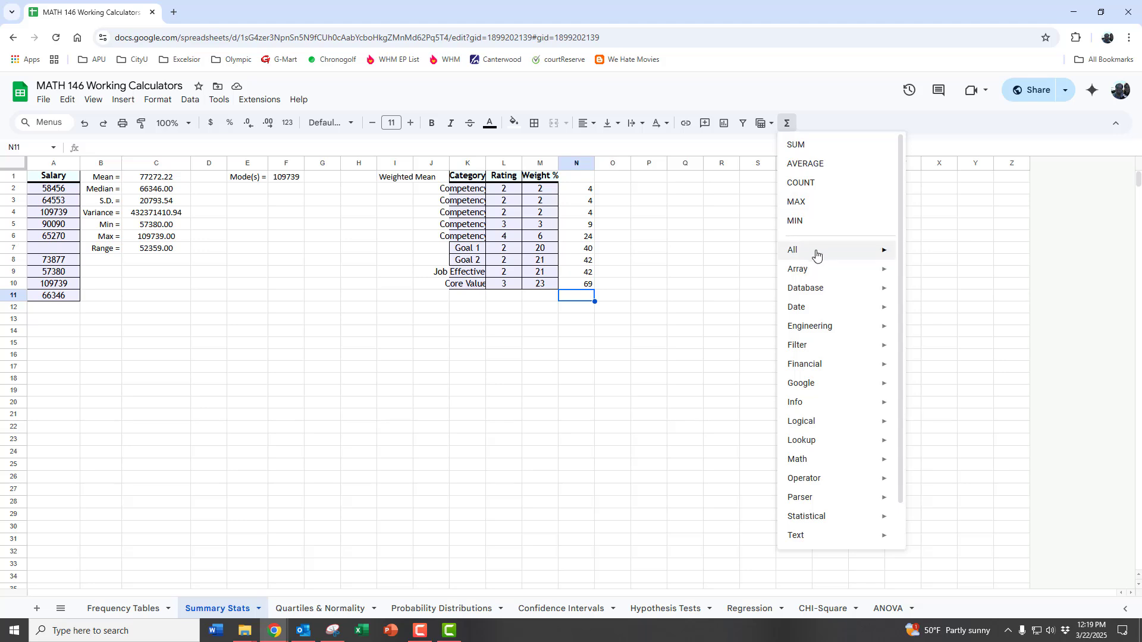
left_click(582, 300)
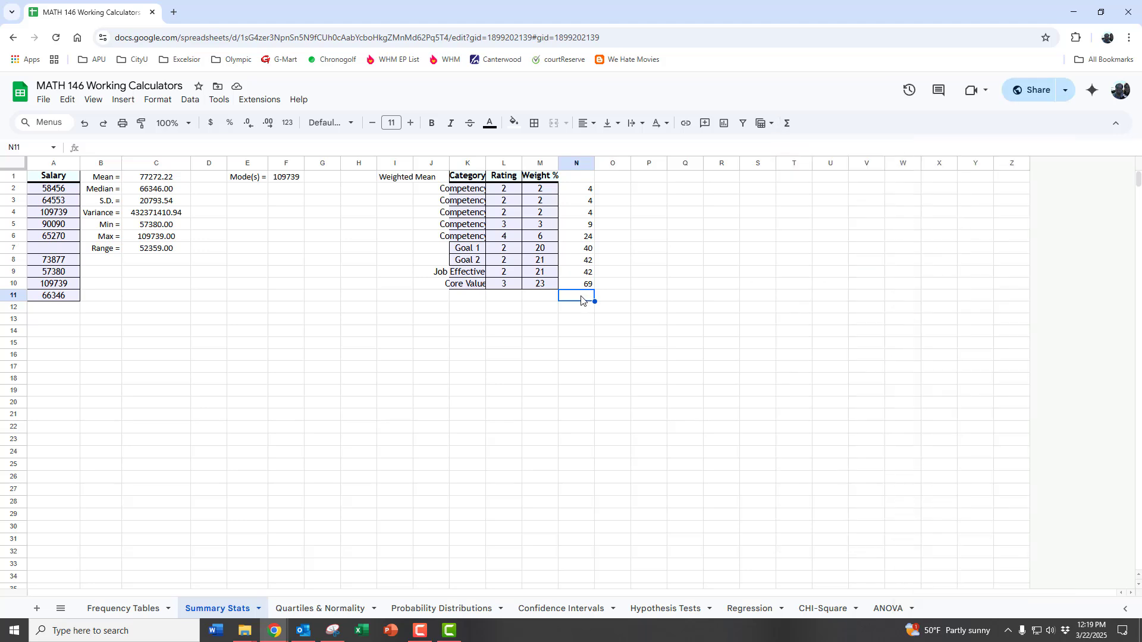
type("=su")
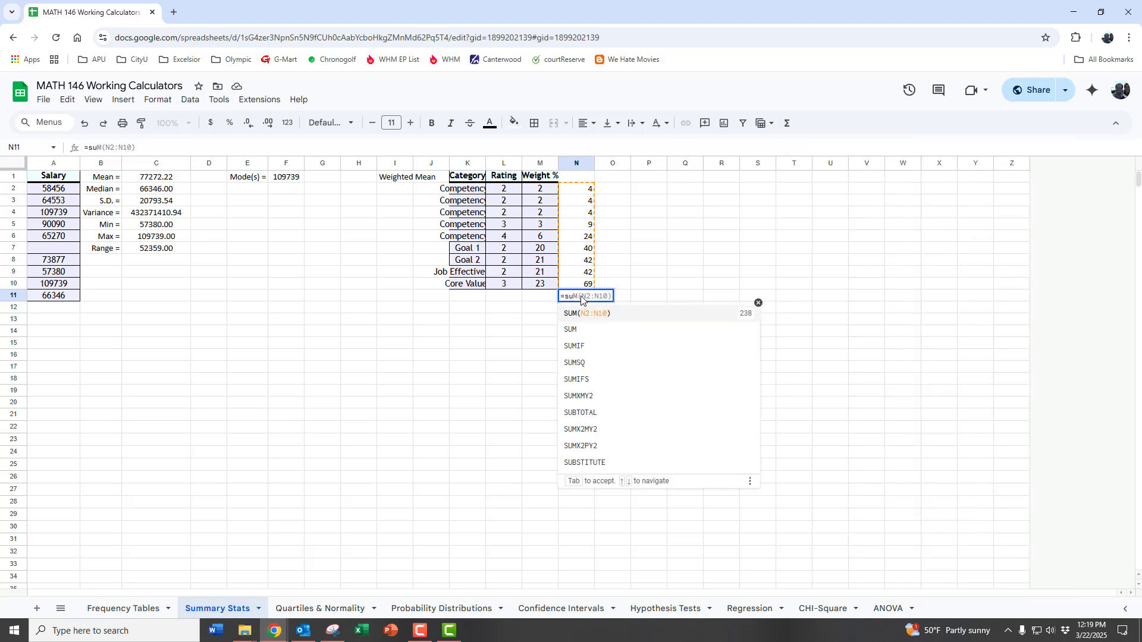
left_click(573, 328)
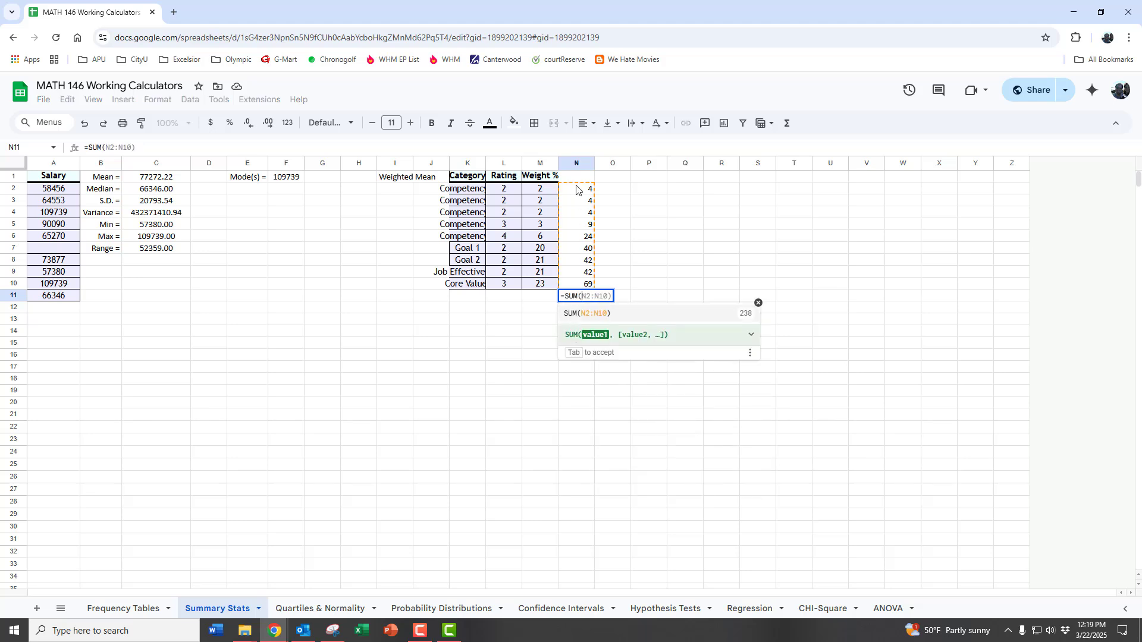
left_click_drag(580, 191, 585, 283)
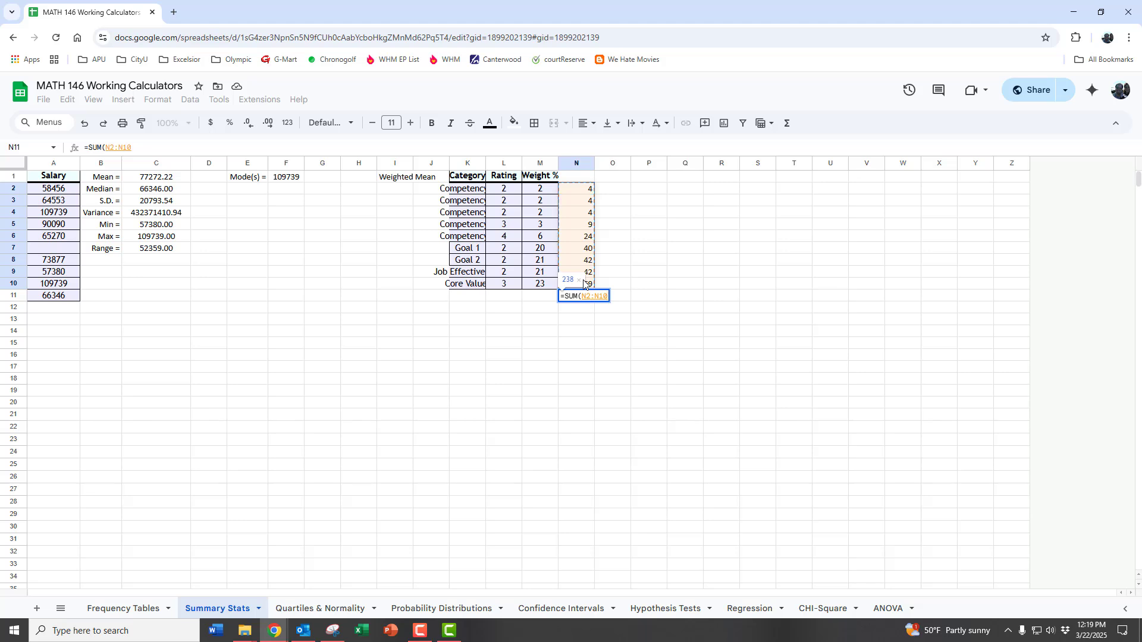
key("Return")
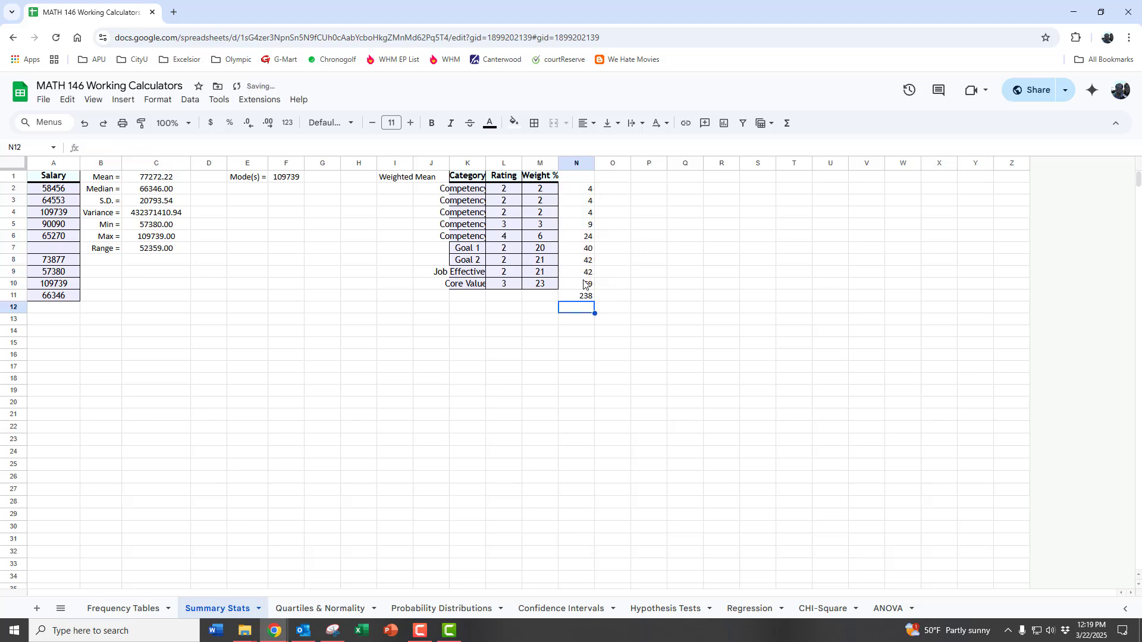
left_click(585, 297)
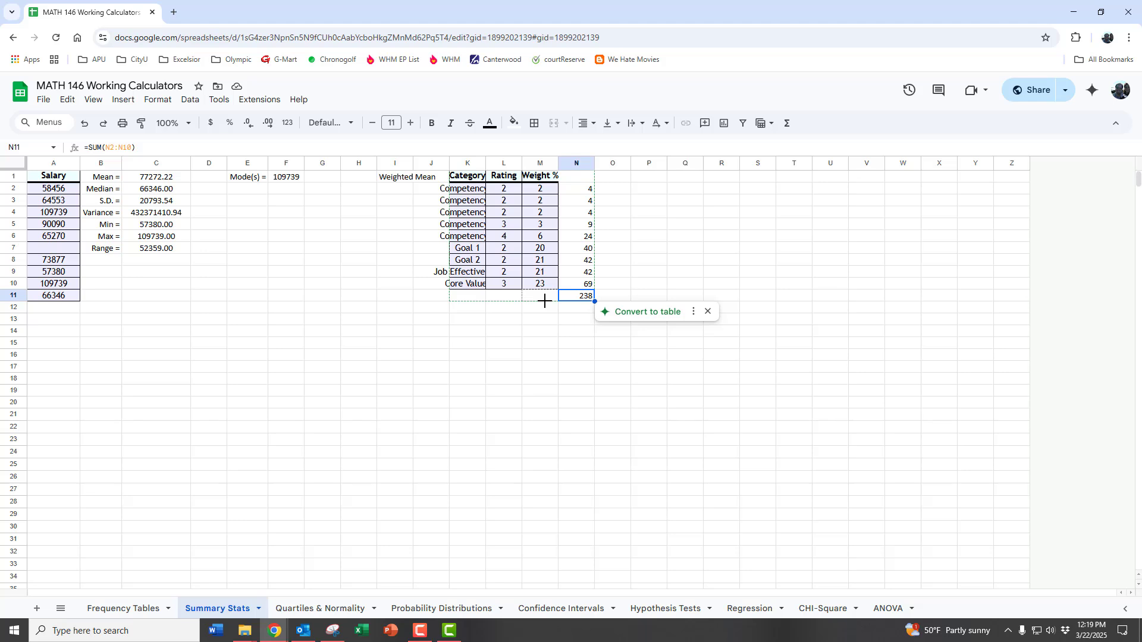
left_click_drag(594, 301, 545, 301)
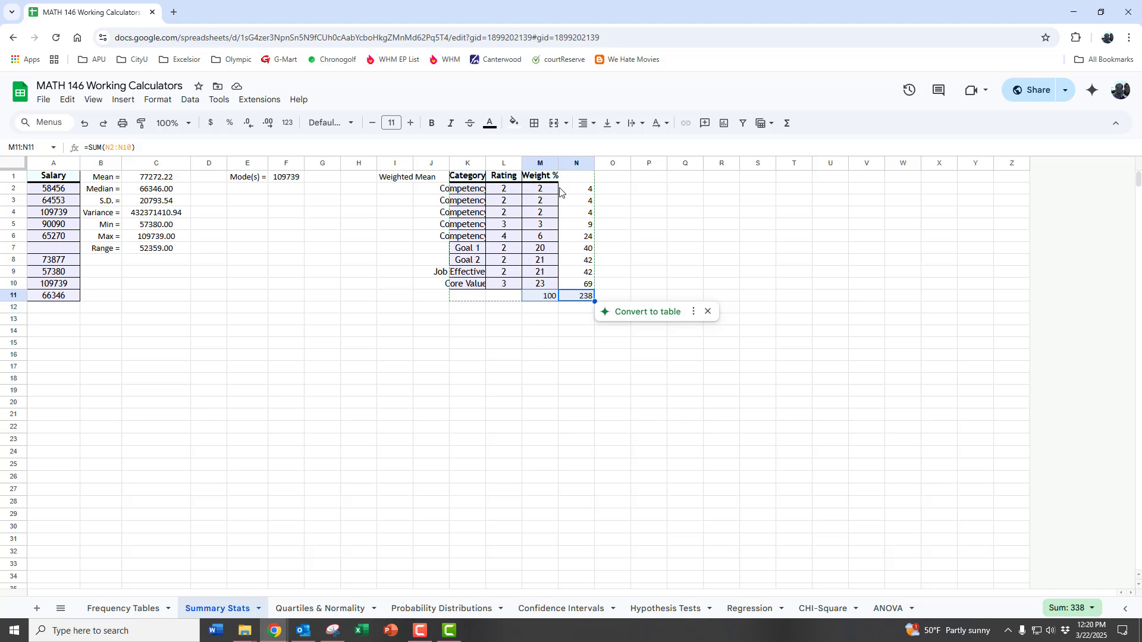
Compute the weighted mean in cell N12 by dividing the product total by the weight total with =N11/M11
left_click(582, 310)
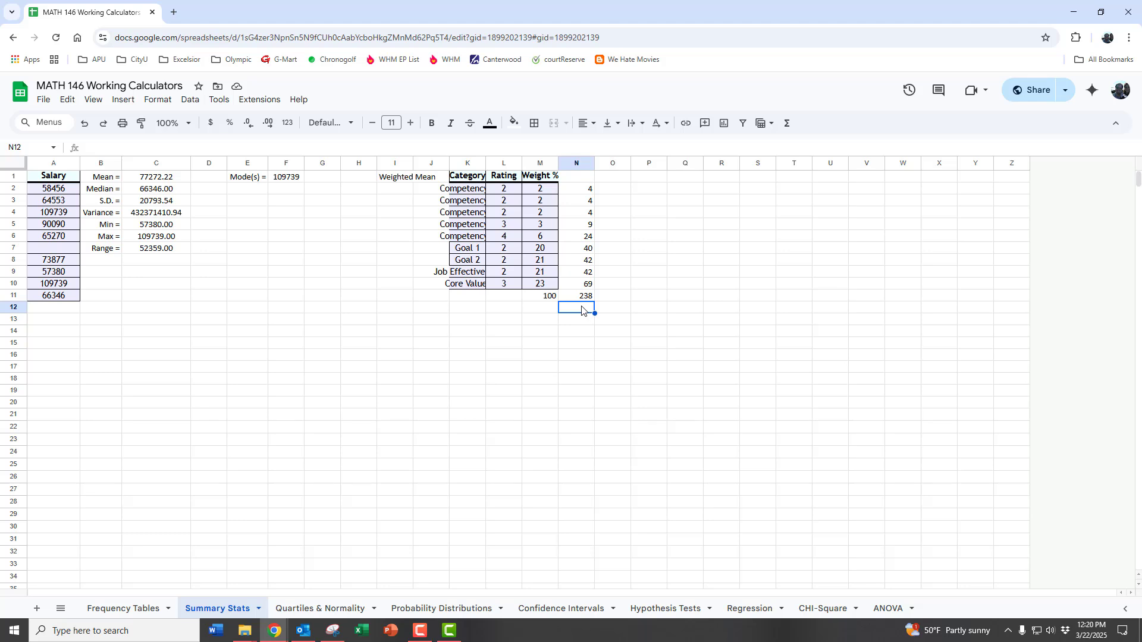
type("=")
left_click(582, 298)
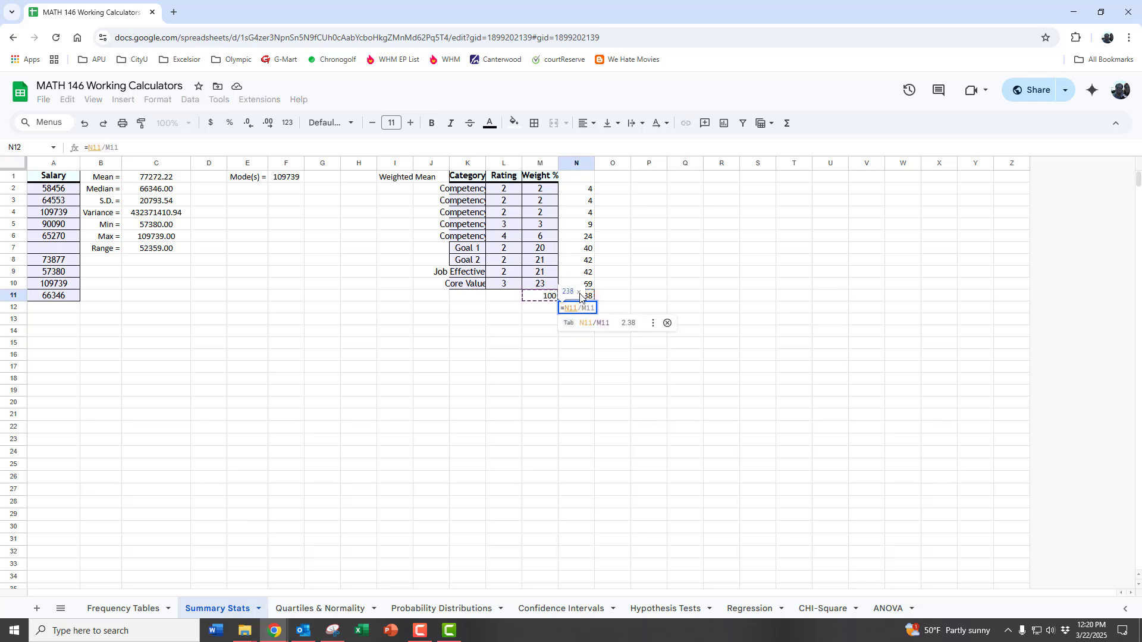
type("/")
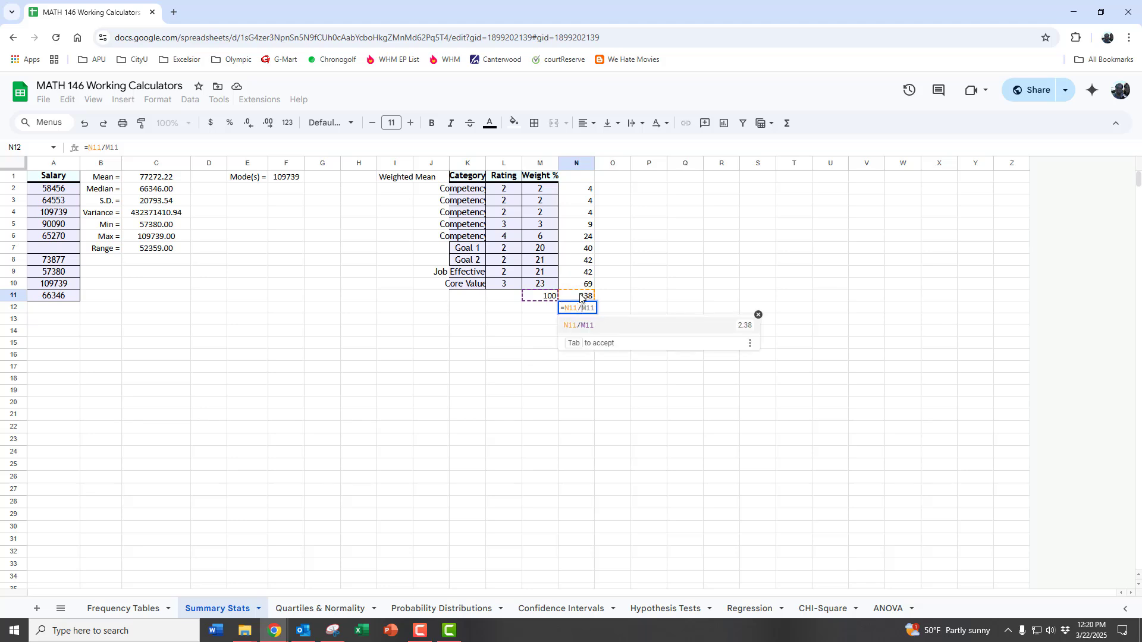
left_click(548, 296)
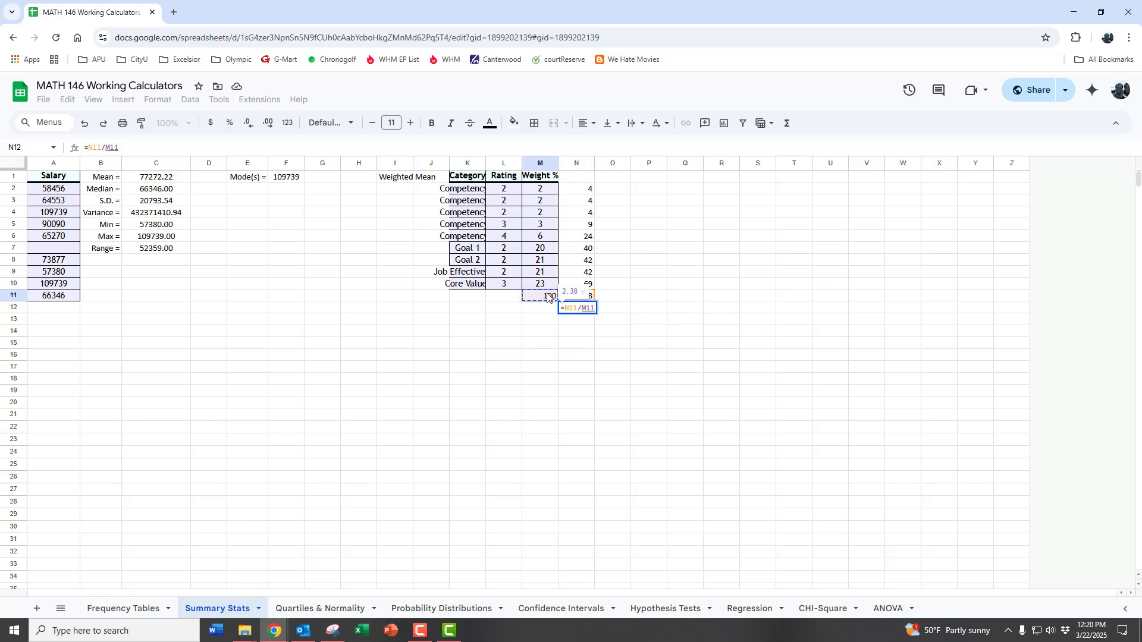
key("Return")
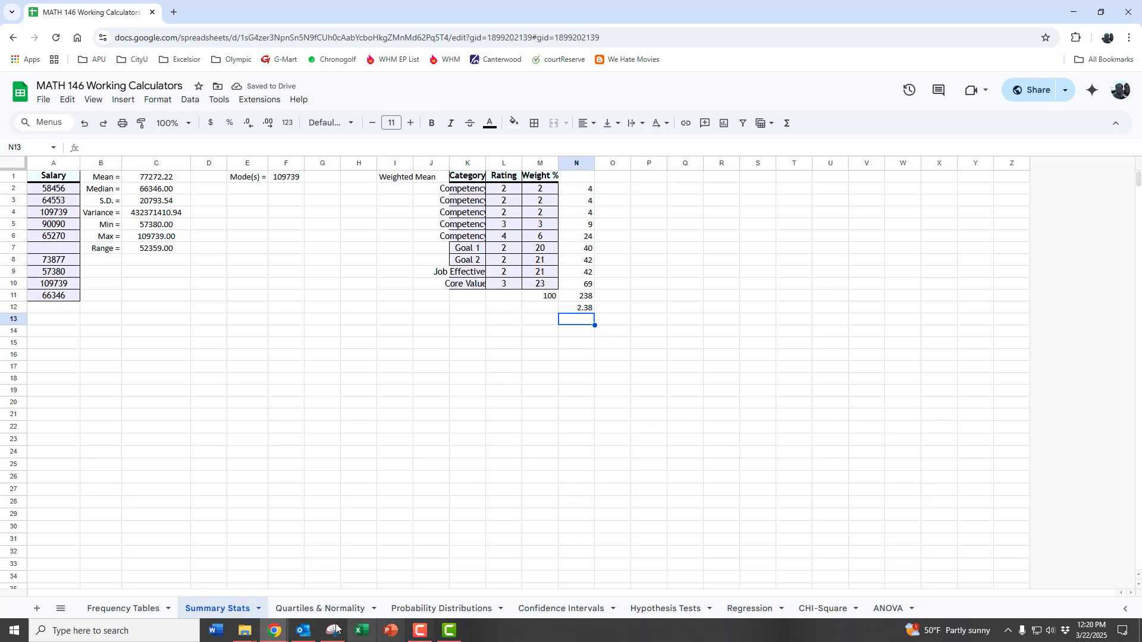
Return to the WAMAP question, reveal the average score answer and move its window beside the weighted mean table to compare
mouse_move(281, 633)
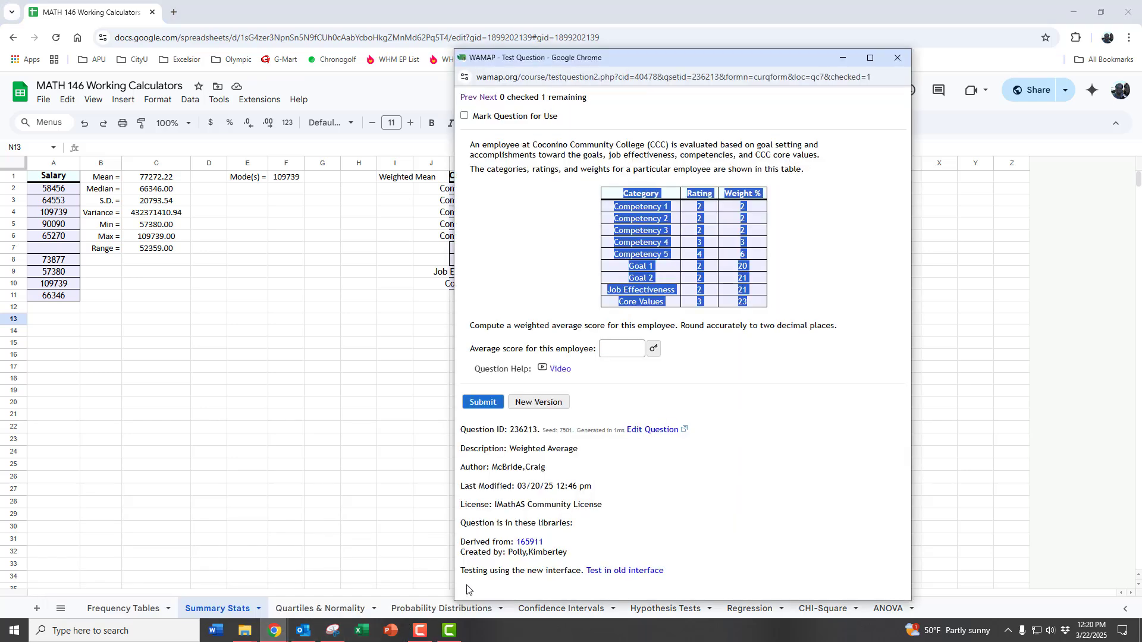
left_click(469, 586)
left_click(650, 347)
left_click_drag(850, 56, 921, 54)
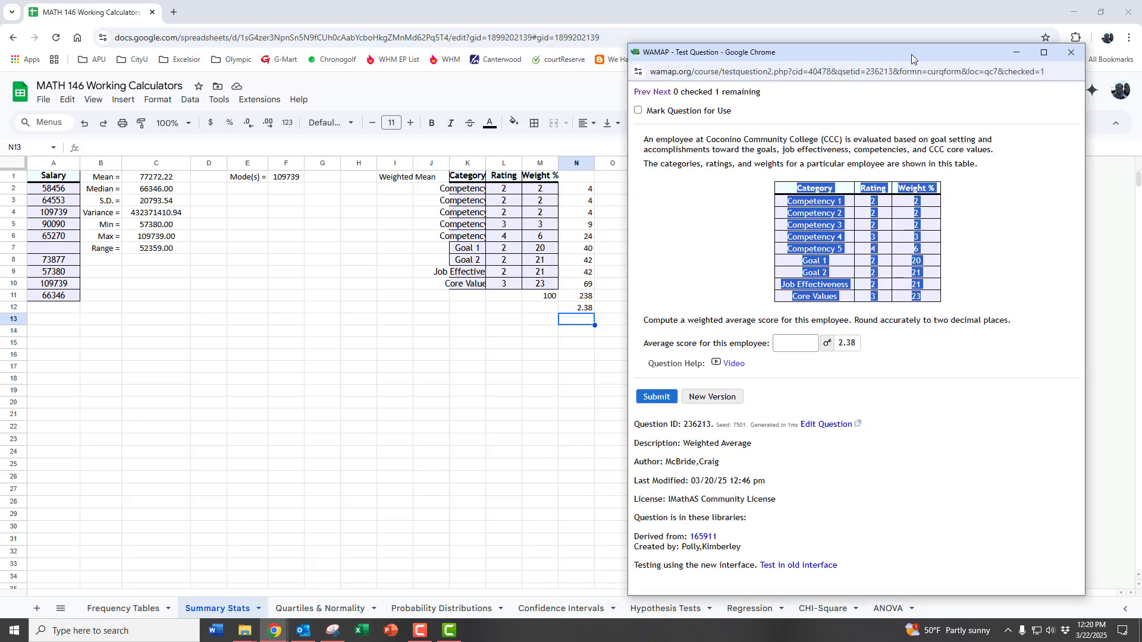